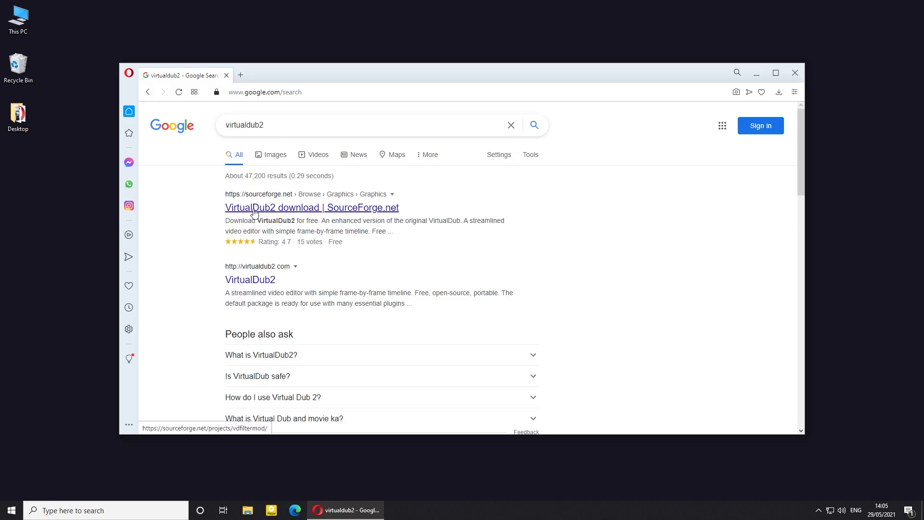
# - Open the VirtualDub2 SourceForge page and download the VirtualDub2_44282.zip package
pyautogui.click(254, 212)
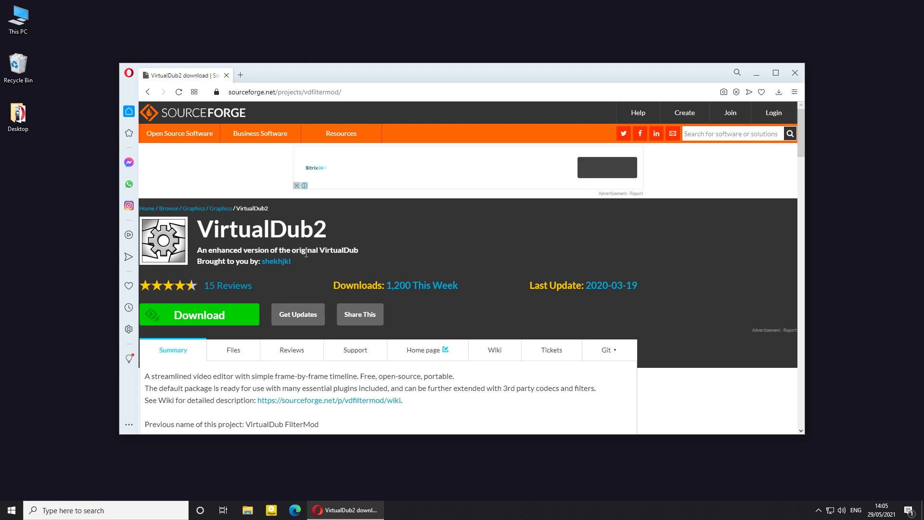
pyautogui.click(211, 320)
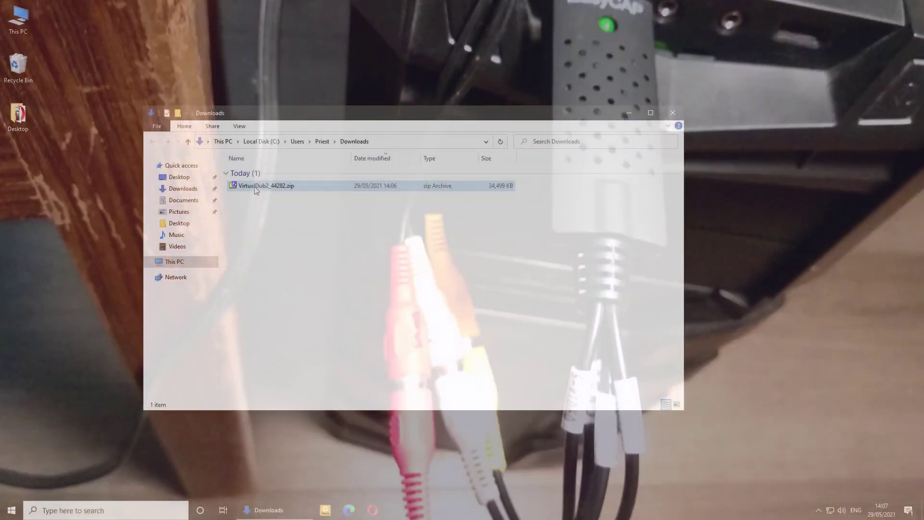
# - Extract VirtualDub2_44282.zip with 7-Zip into a VirtualDub2_44282 folder
pyautogui.rightClick(255, 189)
pyautogui.moveTo(277, 225)
pyautogui.click(418, 269)
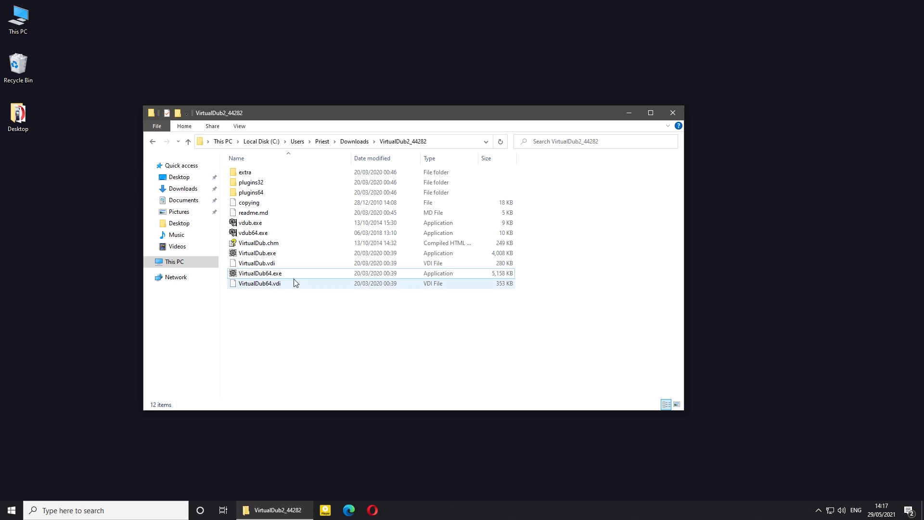
# - Launch VirtualDub64.exe, nudge its window into place, and go to Capture AVI
pyautogui.doubleClick(277, 274)
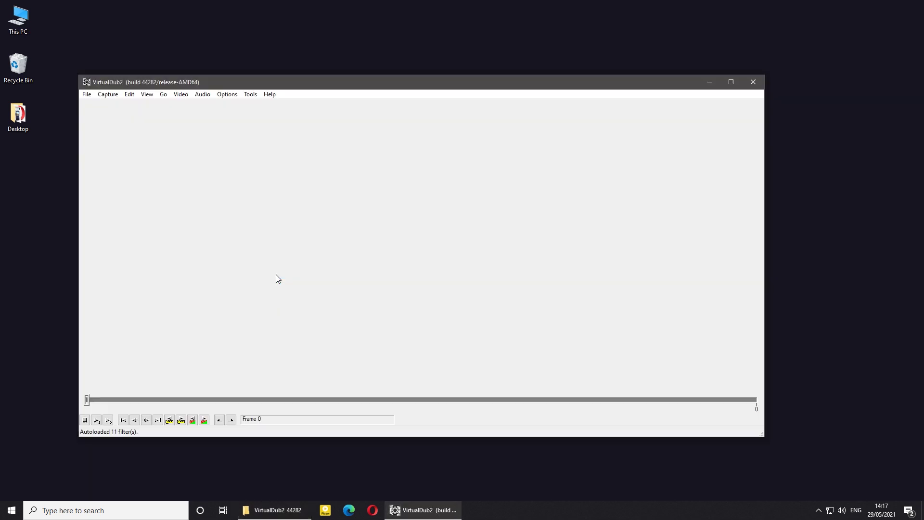
pyautogui.moveTo(211, 87); pyautogui.dragTo(224, 80)
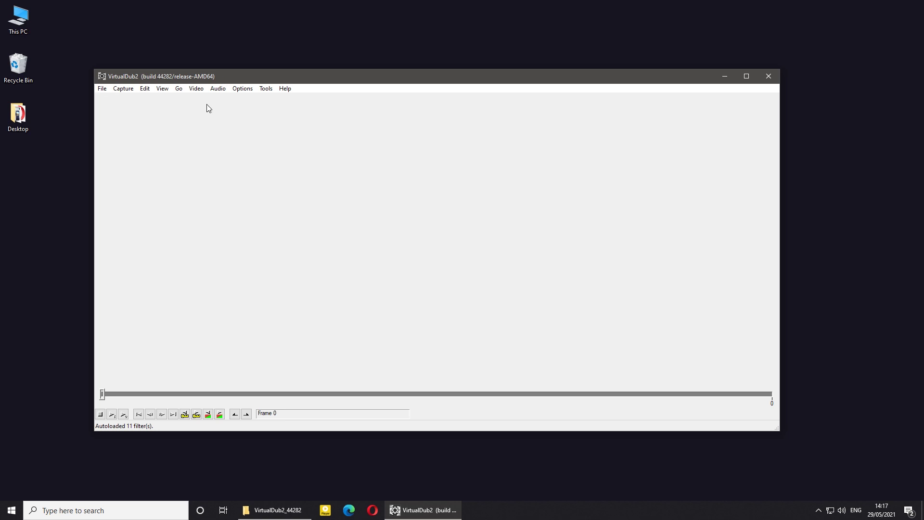
pyautogui.click(124, 88)
# - Enter capture mode and select '1 OEM Device (DirectShow)' as the capture device
pyautogui.click(138, 98)
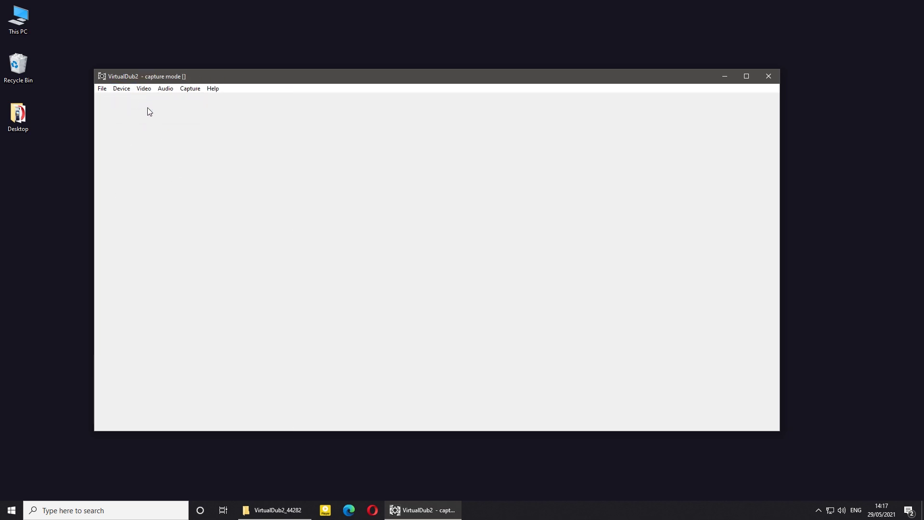
pyautogui.click(121, 89)
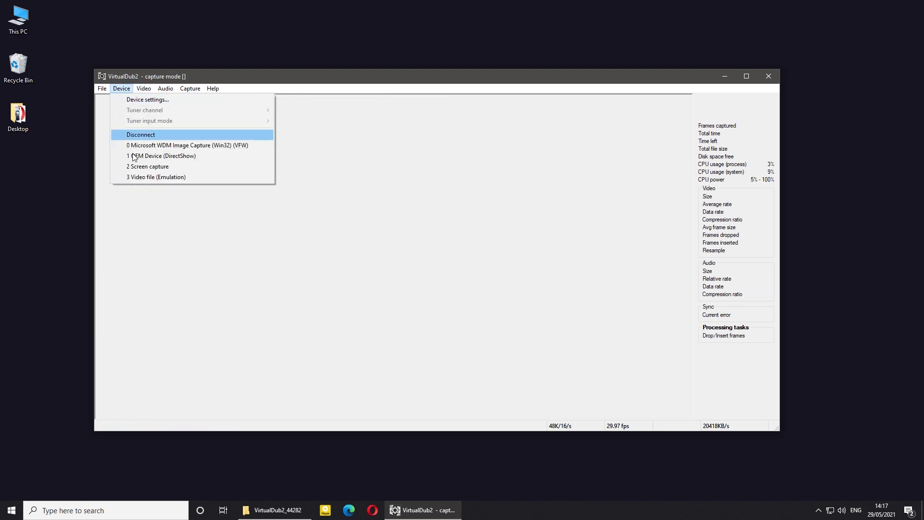
pyautogui.click(176, 156)
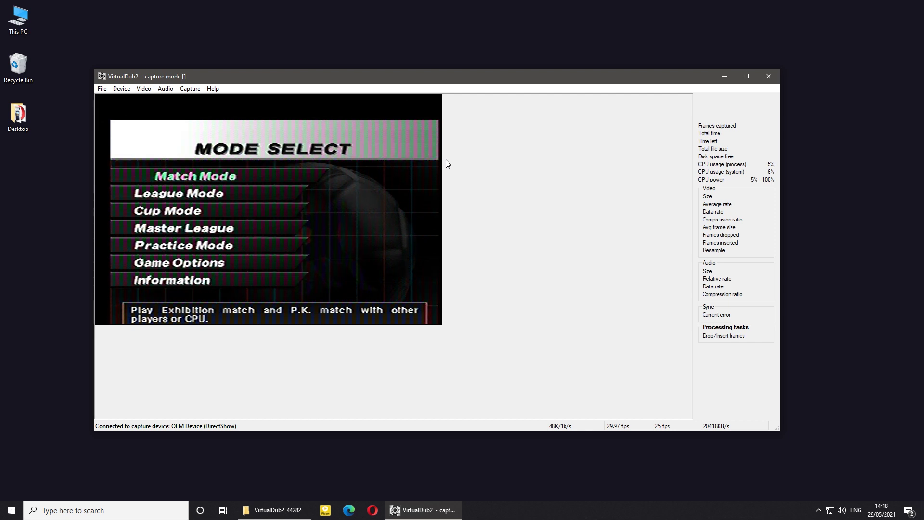
# - Turn on overlay display, then switch the live display to Preview (system)
pyautogui.click(143, 90)
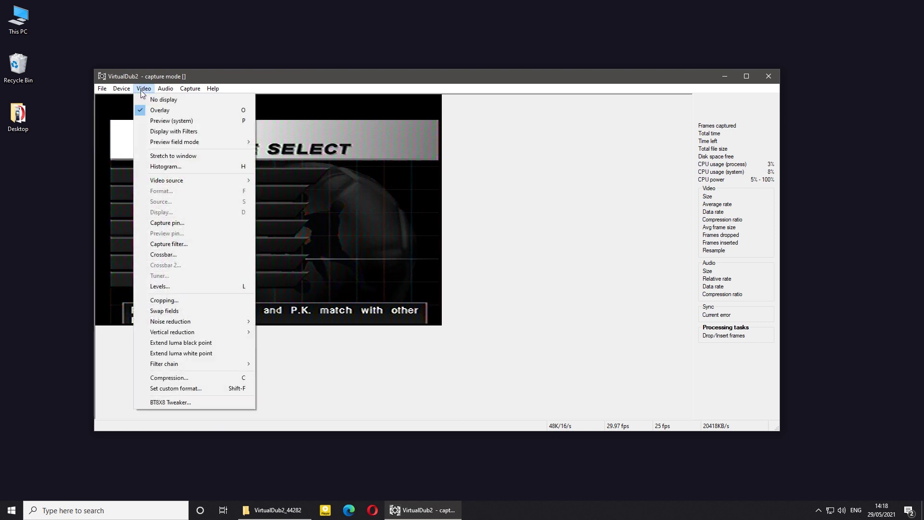
pyautogui.click(156, 112)
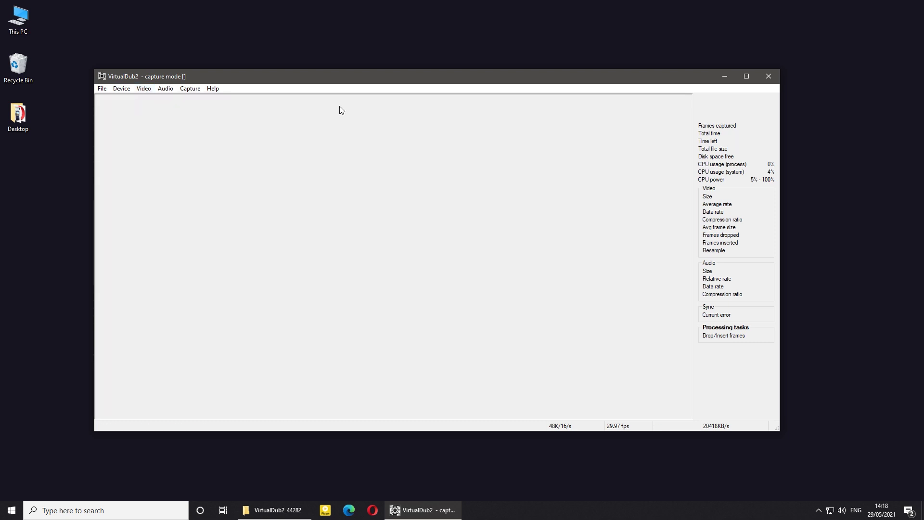
pyautogui.click(144, 89)
pyautogui.click(159, 120)
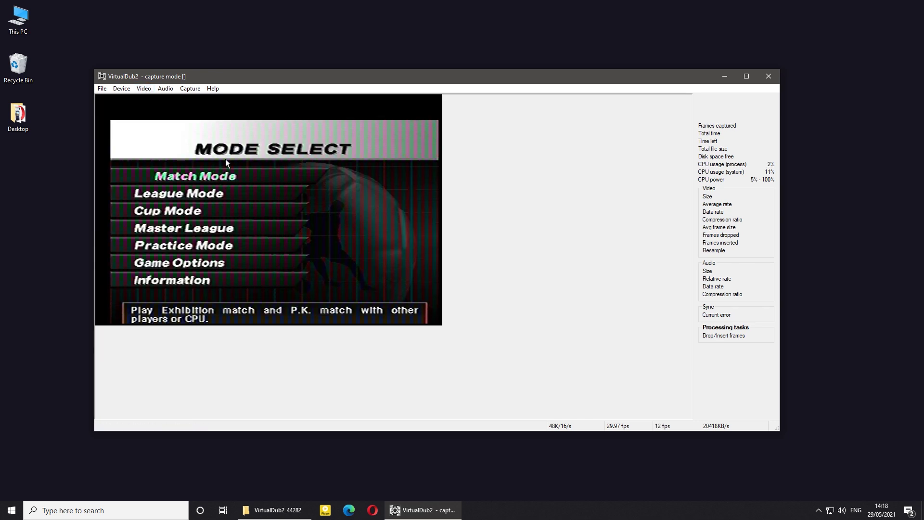
# - Try the interlaced, even-field-only and weave odd-first preview field modes
pyautogui.click(144, 89)
pyautogui.moveTo(160, 145)
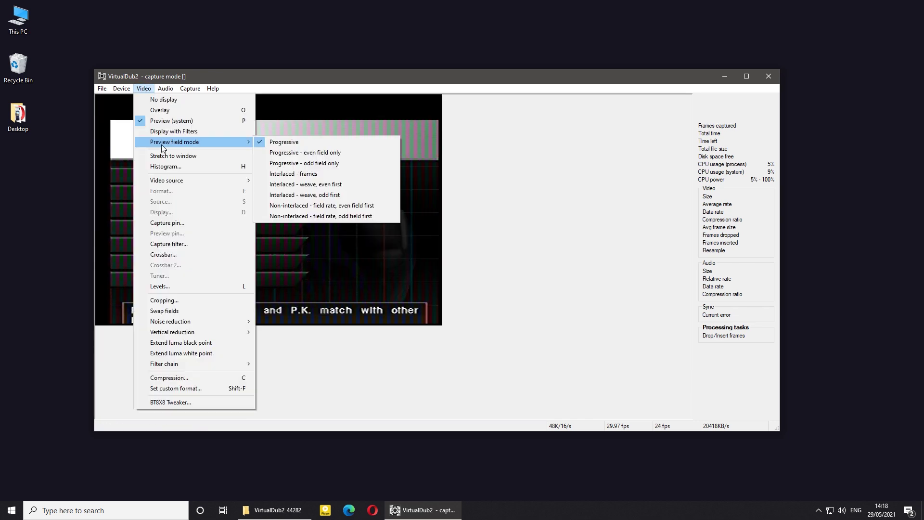
pyautogui.click(293, 173)
pyautogui.click(143, 89)
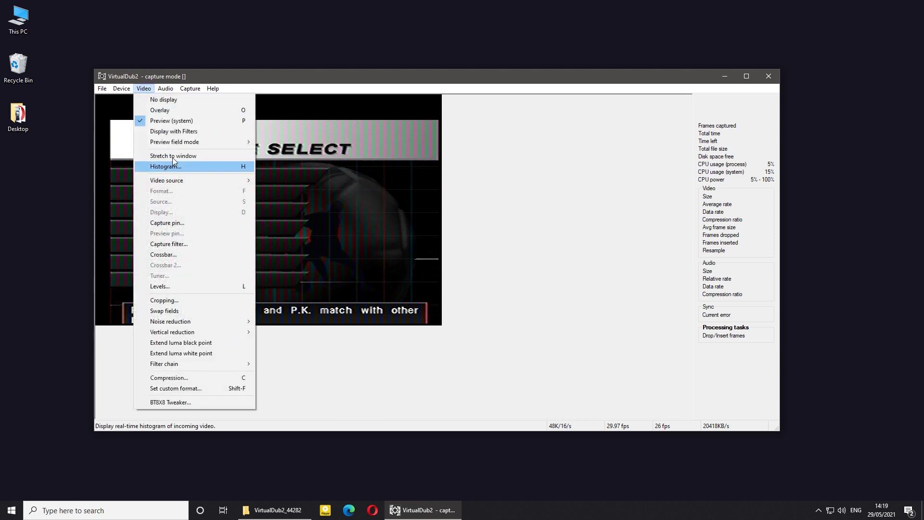
pyautogui.moveTo(173, 142)
pyautogui.click(294, 153)
pyautogui.click(144, 88)
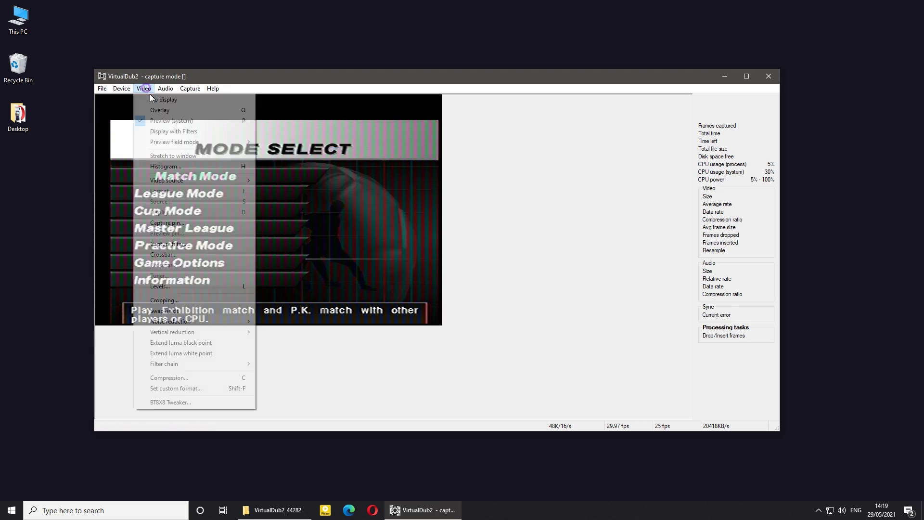
pyautogui.click(304, 194)
# - Set the video source to Video Composite
pyautogui.click(144, 89)
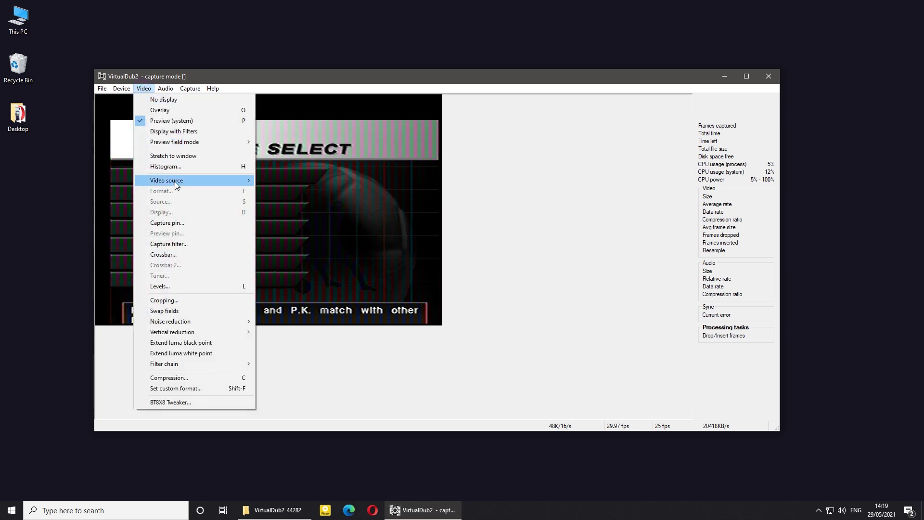
pyautogui.moveTo(175, 181)
pyautogui.click(287, 202)
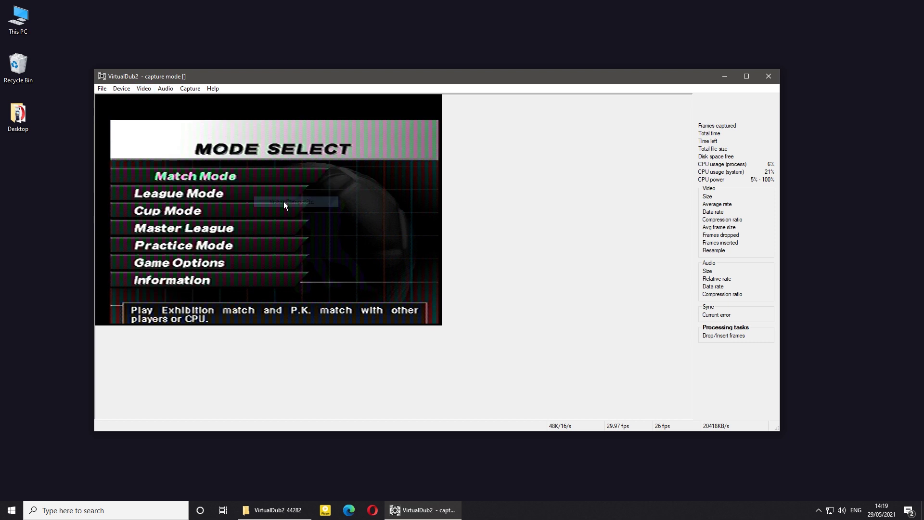
pyautogui.click(144, 90)
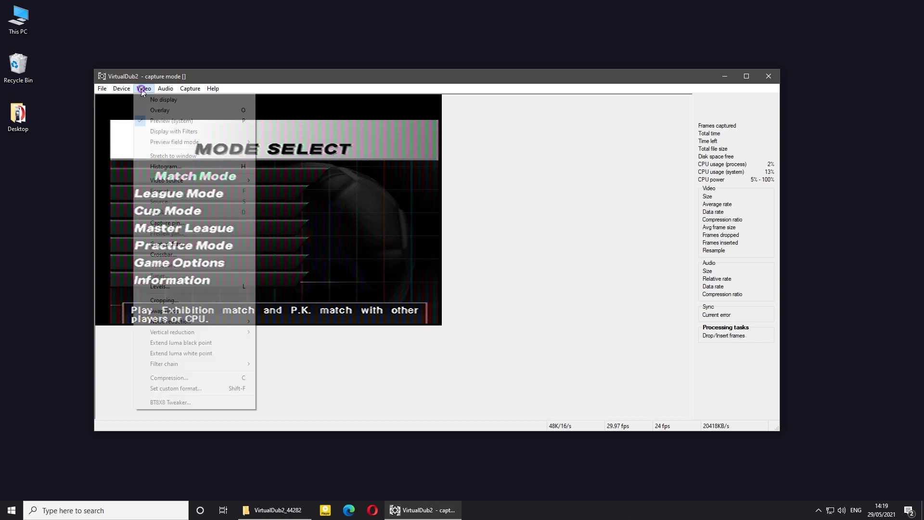
# - Inspect the stream format's NTSC_M video standard and close it unchanged
pyautogui.click(164, 224)
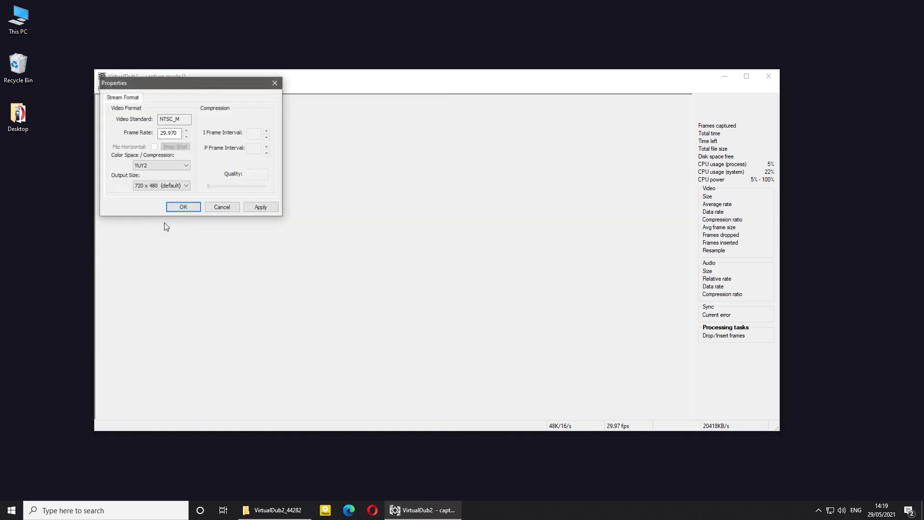
pyautogui.click(178, 117)
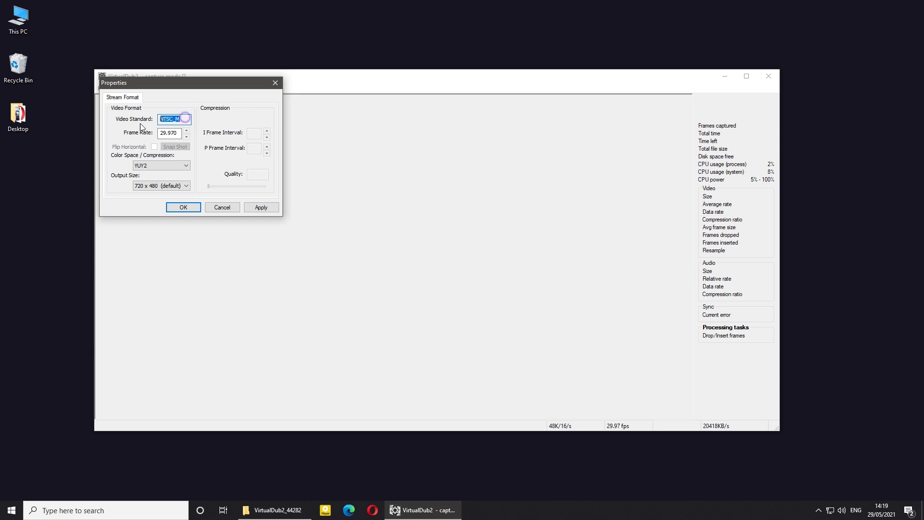
pyautogui.click(219, 207)
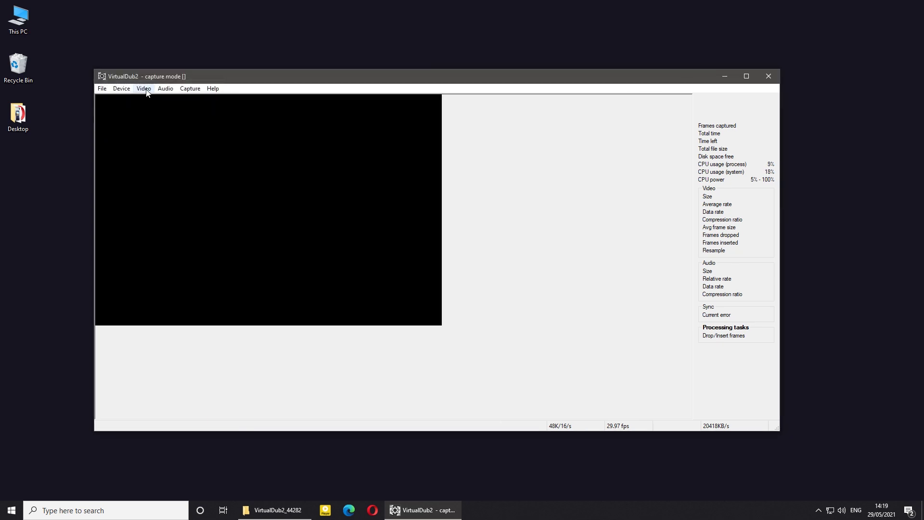
# - In Capture filter, set Video Standard to PAL_D and reset Video Proc Amp values to default
pyautogui.click(146, 89)
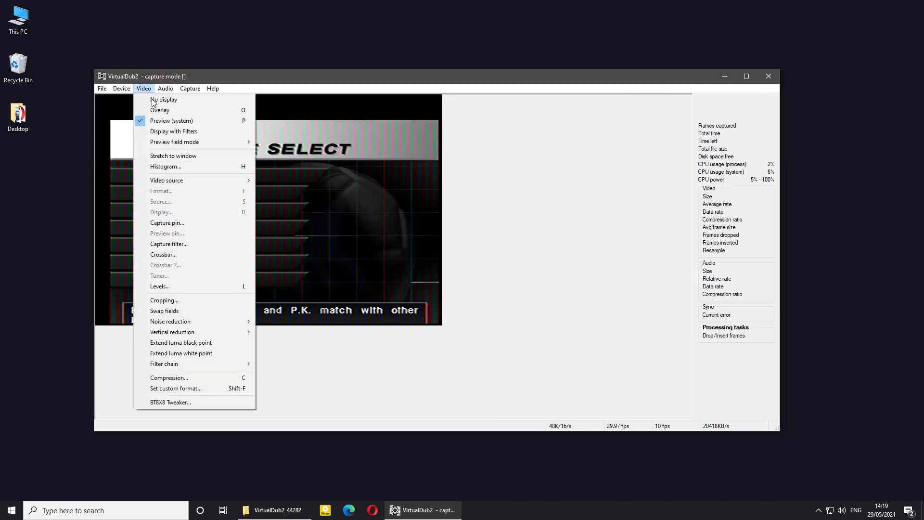
pyautogui.click(172, 245)
pyautogui.click(233, 116)
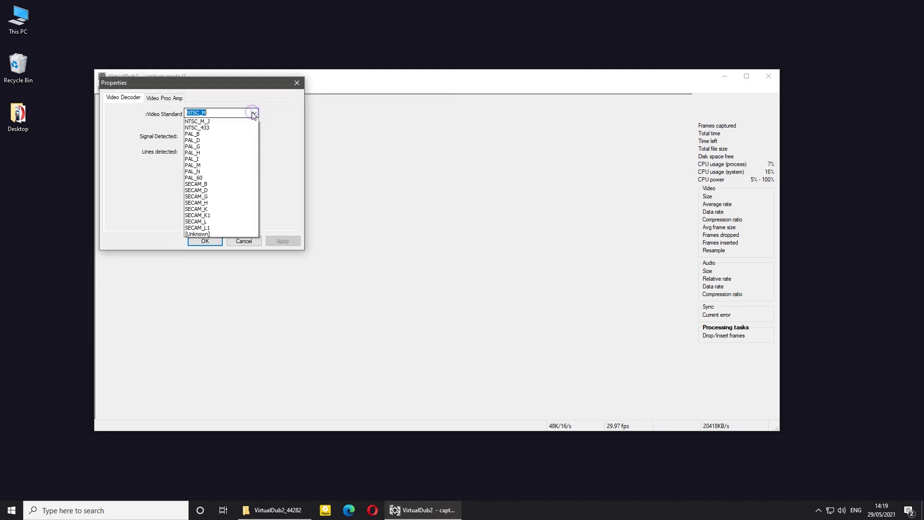
pyautogui.click(205, 146)
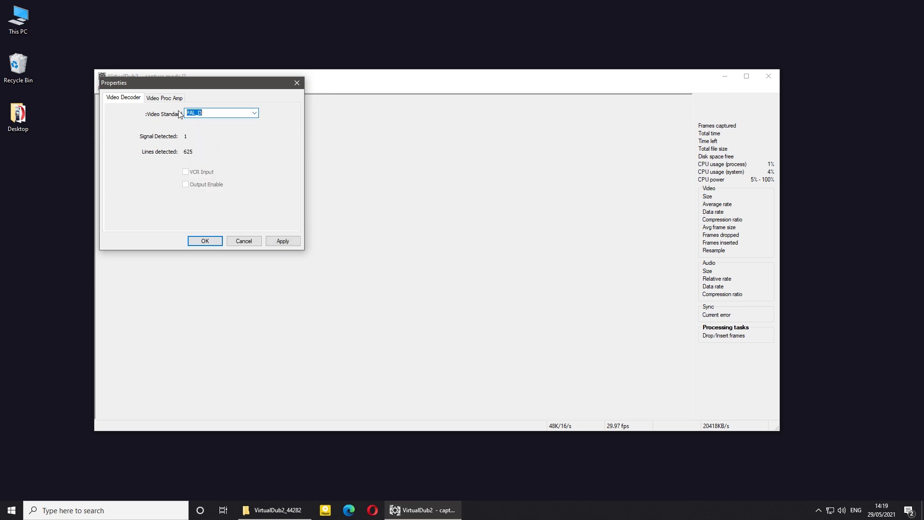
pyautogui.click(164, 98)
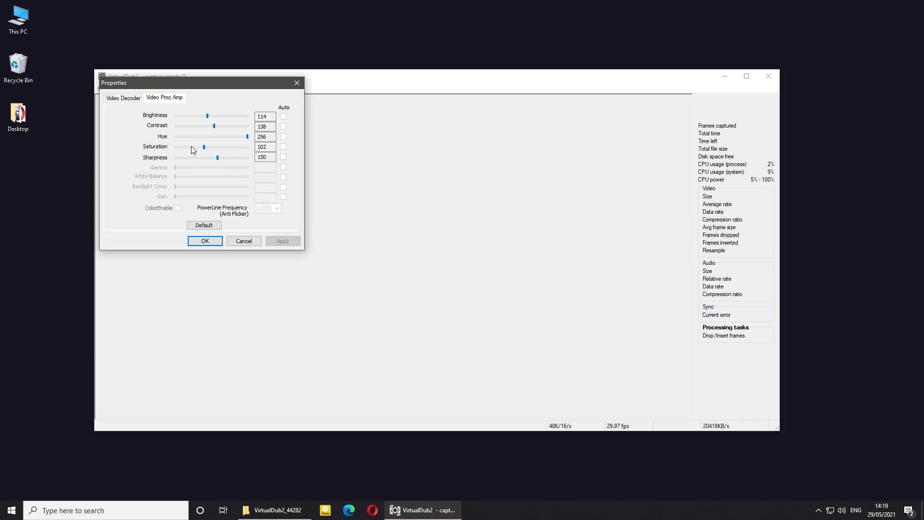
pyautogui.click(204, 225)
pyautogui.click(200, 242)
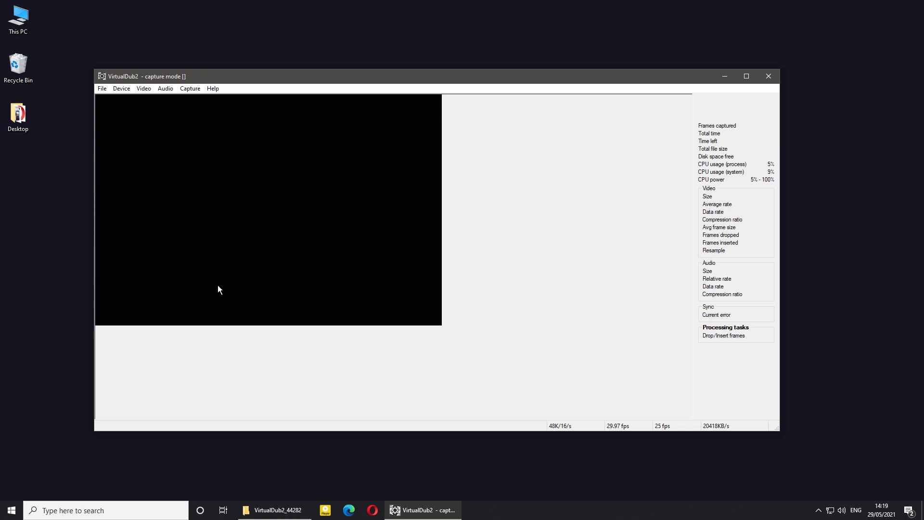
pyautogui.click(143, 88)
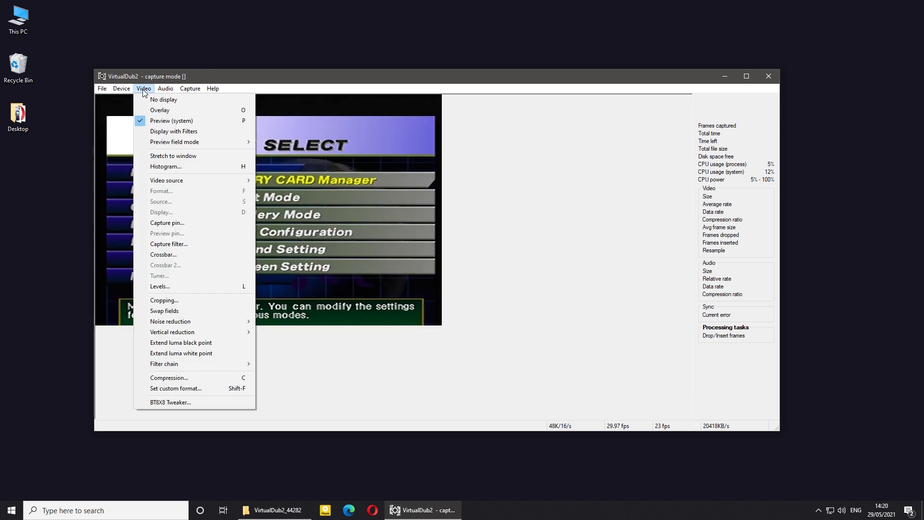
# - Set the Crossbar input to 1: Video Composite In
pyautogui.click(171, 257)
pyautogui.click(179, 120)
pyautogui.click(160, 135)
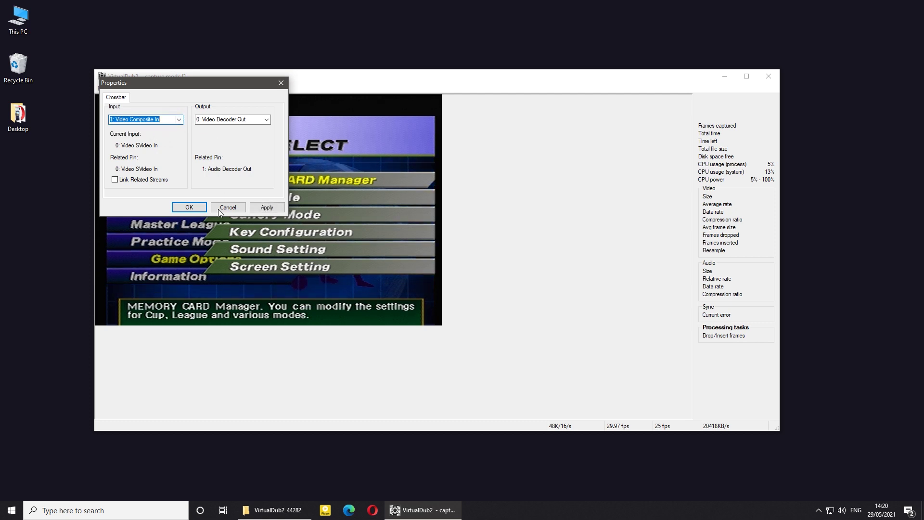
pyautogui.click(189, 207)
# - Adjust Levels to brightness 118, contrast 116 and hue 124
pyautogui.click(143, 89)
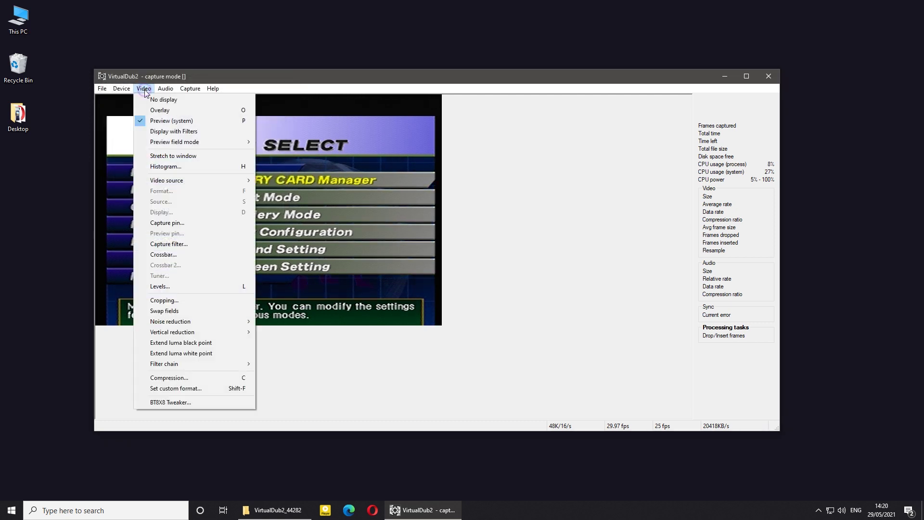
pyautogui.click(177, 287)
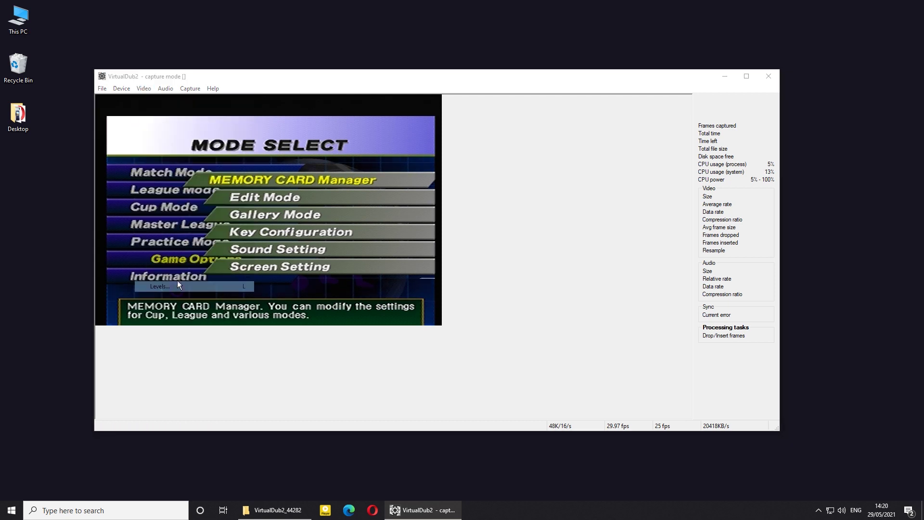
pyautogui.moveTo(175, 103); pyautogui.dragTo(414, 175)
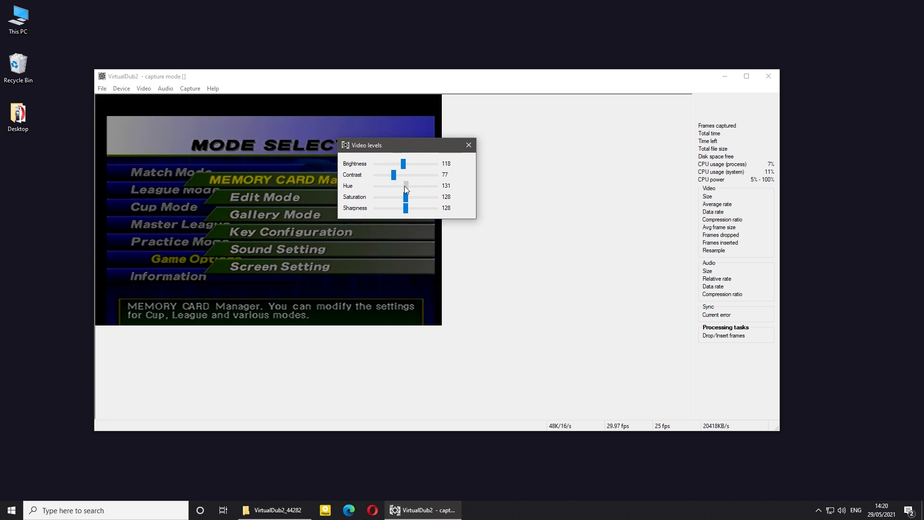
pyautogui.moveTo(404, 185); pyautogui.dragTo(403, 184)
pyautogui.click(403, 175)
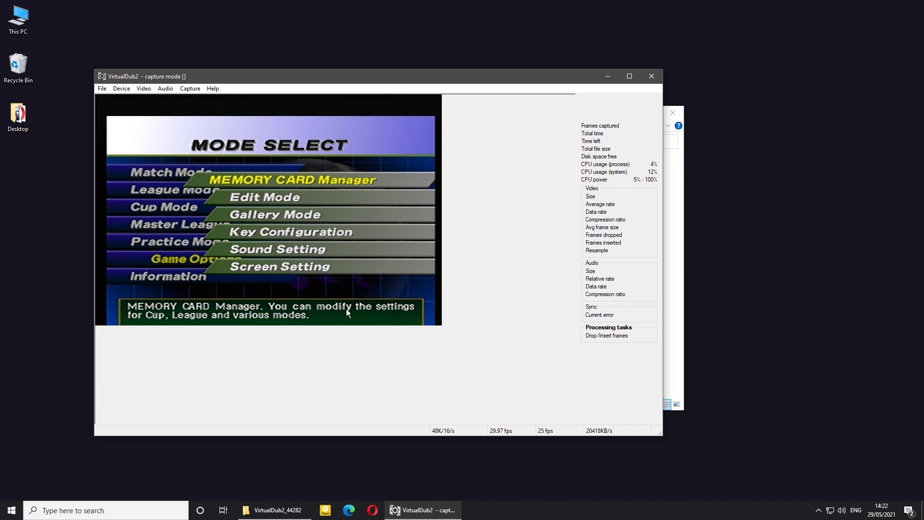
# - Set a custom 720×576 YUY2 capture format for PAL
pyautogui.click(144, 89)
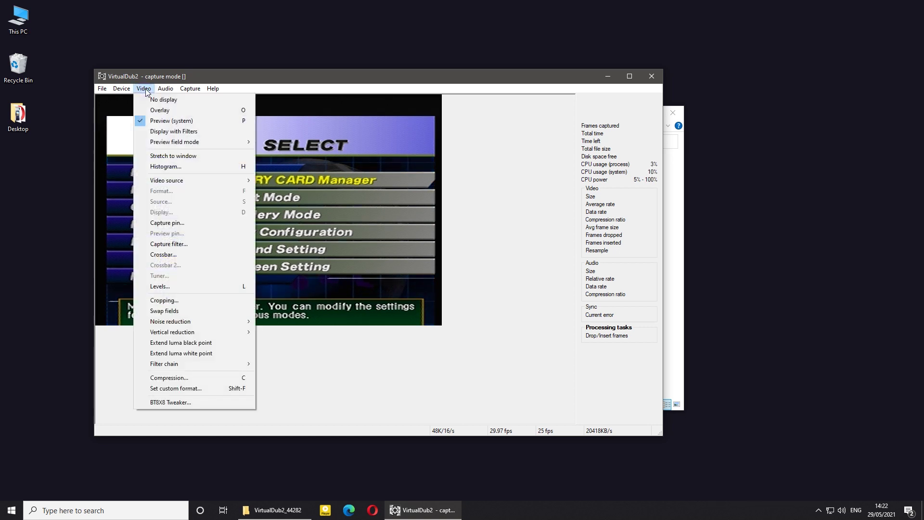
pyautogui.click(176, 389)
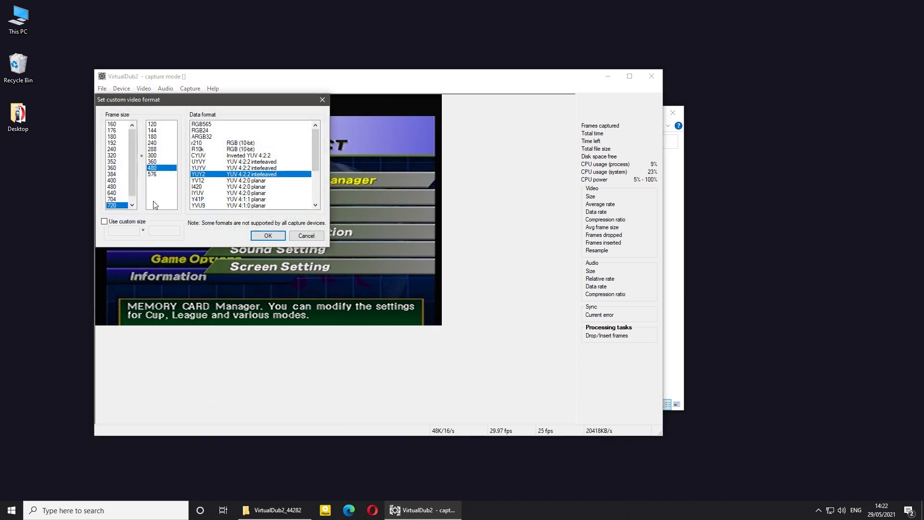
pyautogui.click(152, 175)
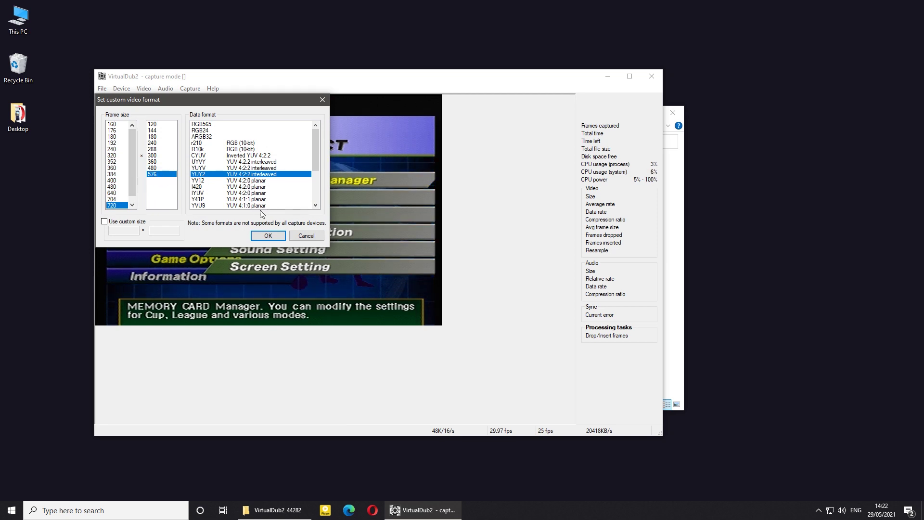
pyautogui.click(268, 236)
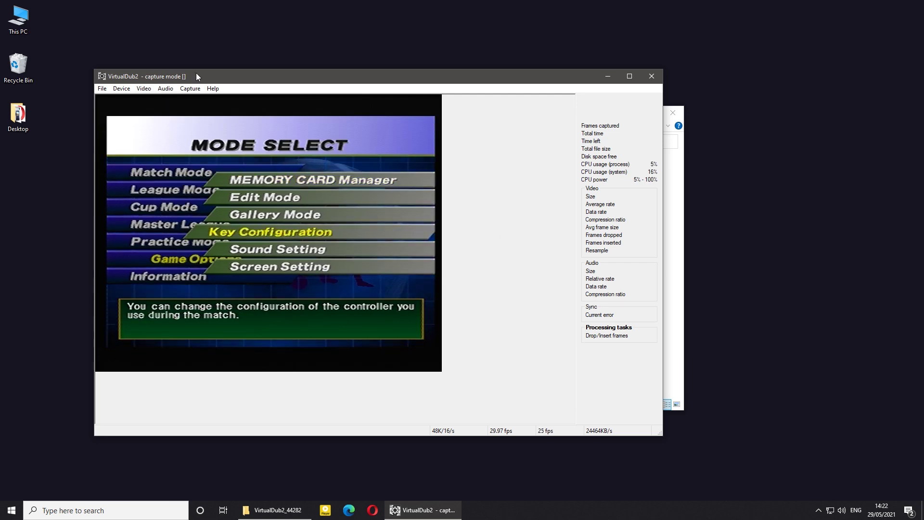
pyautogui.click(143, 88)
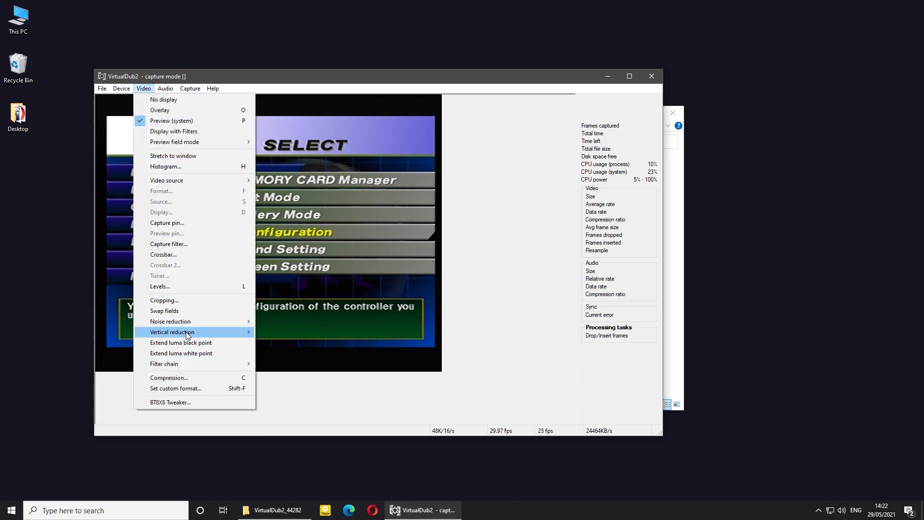
pyautogui.moveTo(191, 322)
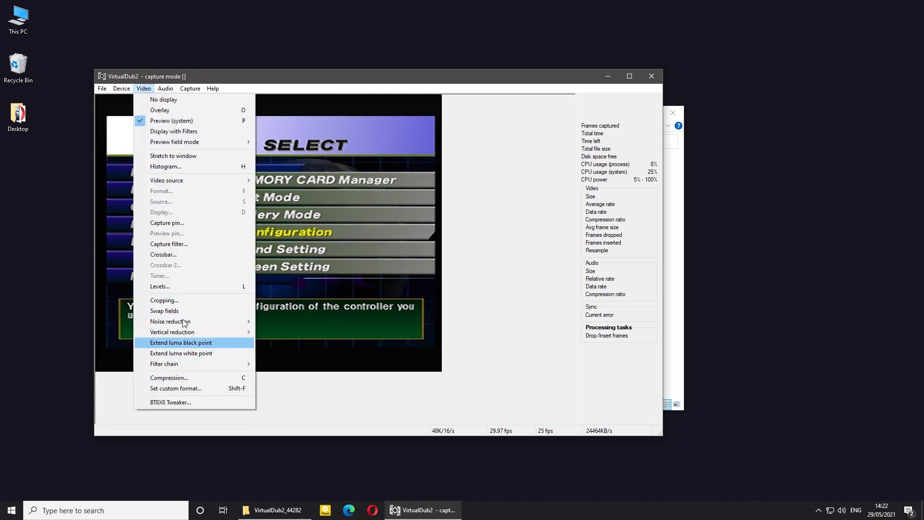
pyautogui.click(180, 74)
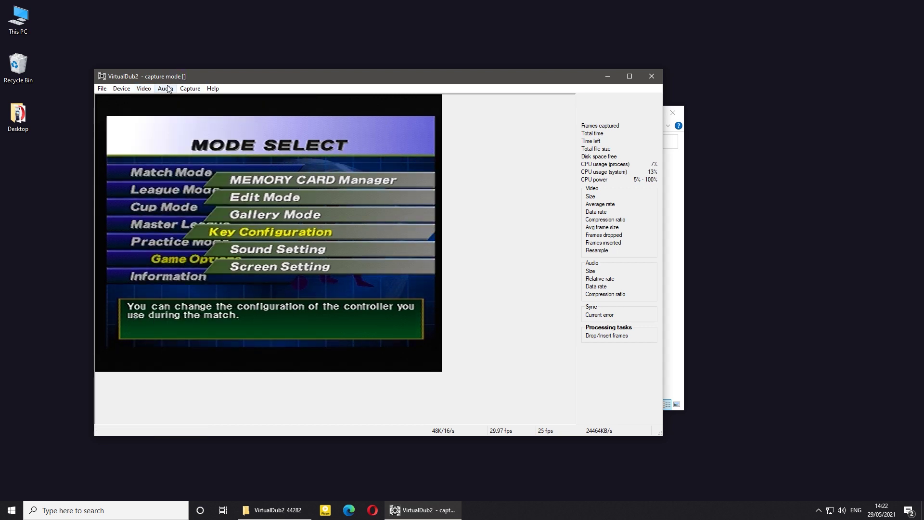
# - Enable audio playback and confirm Audio Line on capture device 0 is the audio source
pyautogui.click(168, 88)
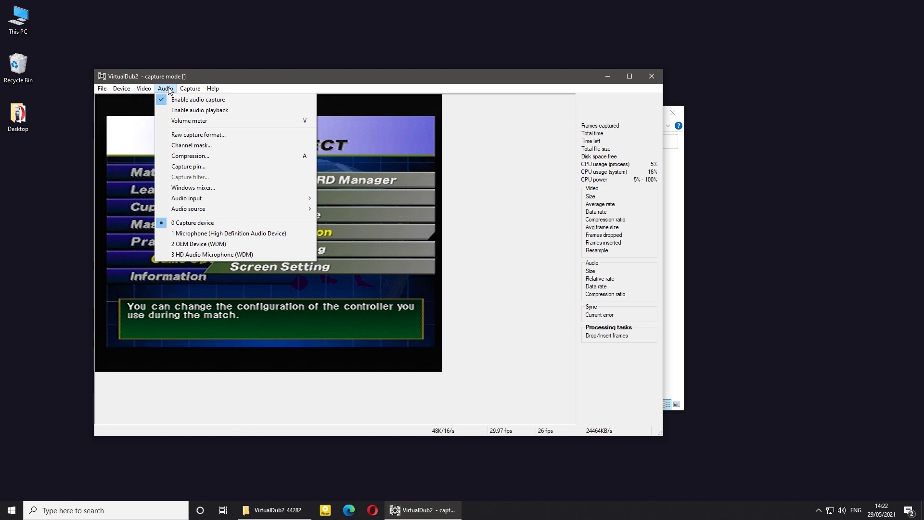
pyautogui.click(179, 110)
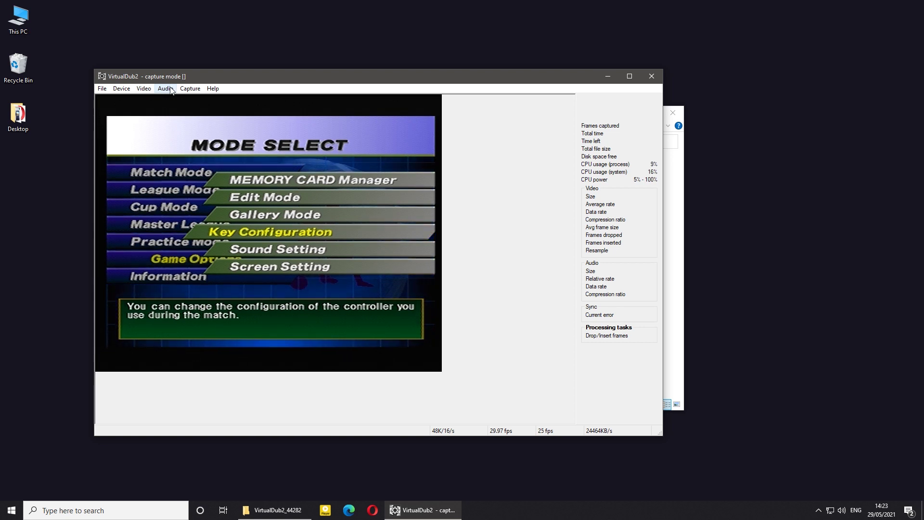
pyautogui.click(168, 89)
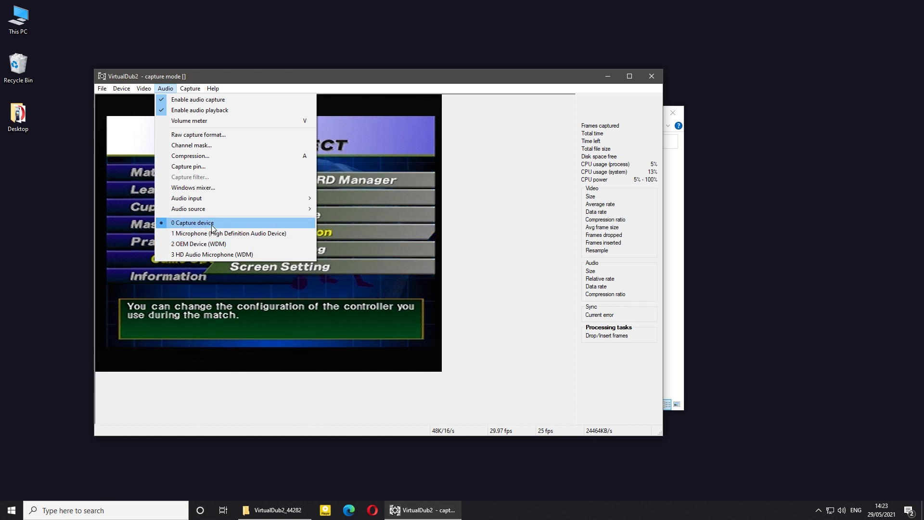
pyautogui.moveTo(205, 211)
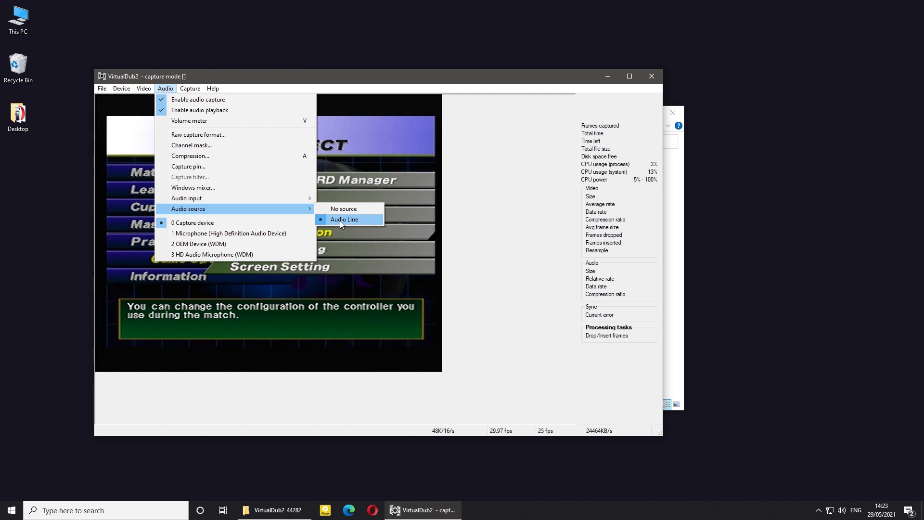
pyautogui.click(465, 340)
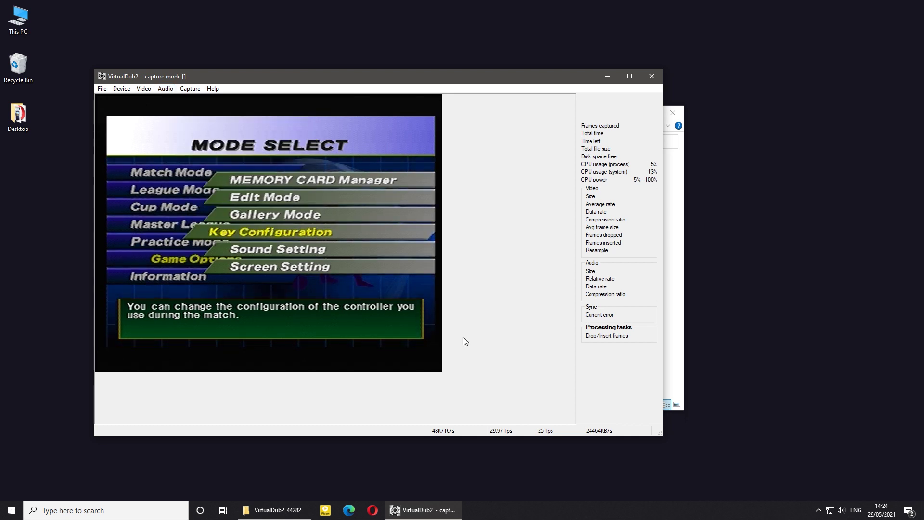
# - In Video Compression, try Lagarith, then Microsoft Video 1 with quality lowered to 74
pyautogui.click(144, 89)
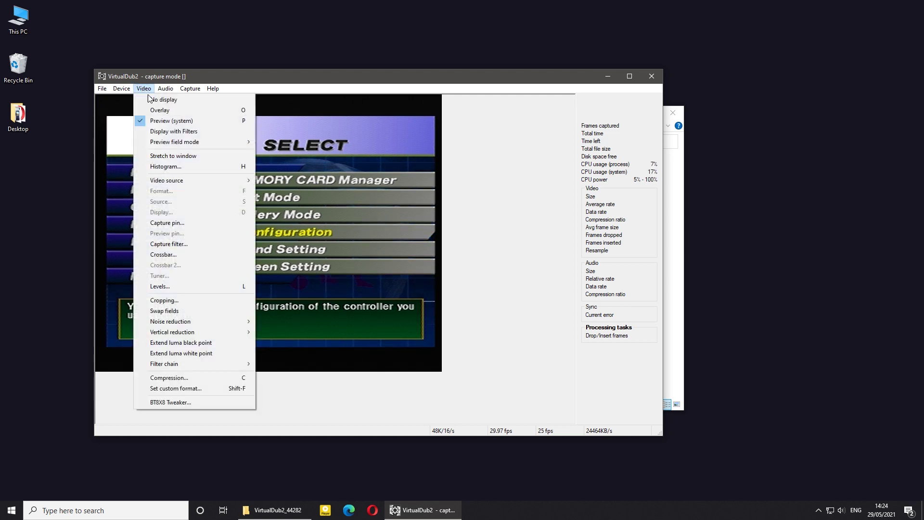
pyautogui.click(184, 379)
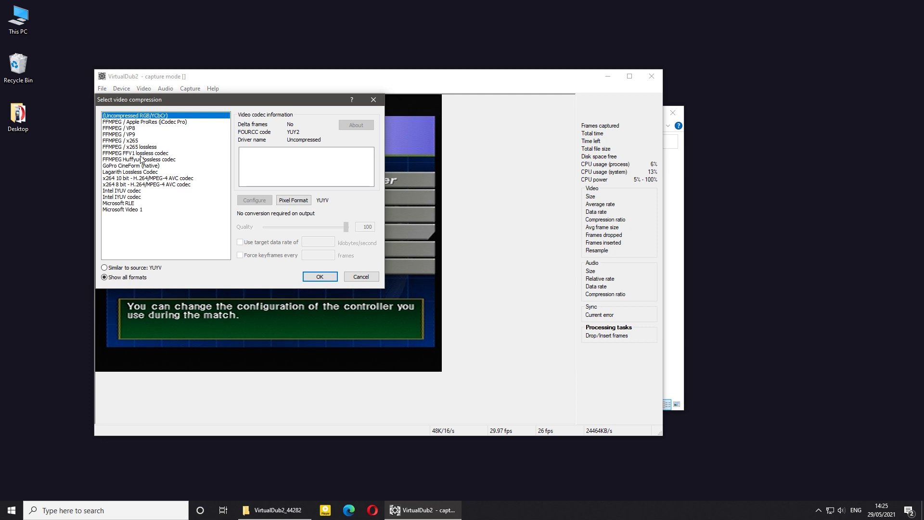
pyautogui.click(146, 172)
pyautogui.click(130, 210)
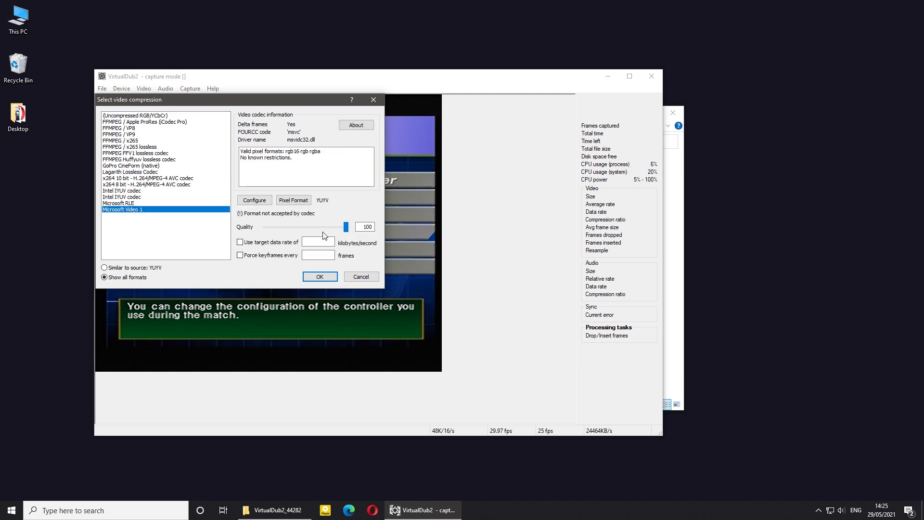
pyautogui.moveTo(345, 227)
pyautogui.mouseDown()
pyautogui.moveTo(336, 227)
pyautogui.moveTo(347, 227)
pyautogui.mouseUp()
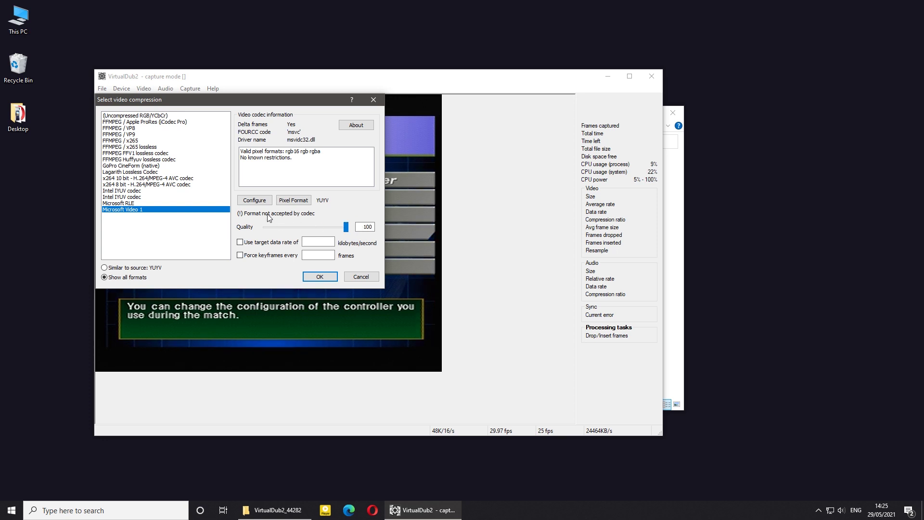
# - Inspect the Microsoft Video 1 and x264 10-bit codec settings, then settle on uncompressed video output
pyautogui.click(255, 200)
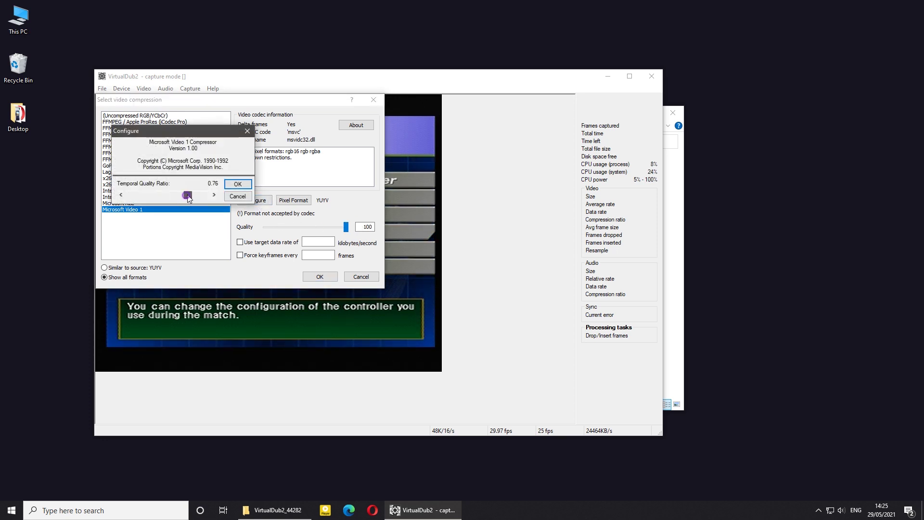
pyautogui.click(238, 184)
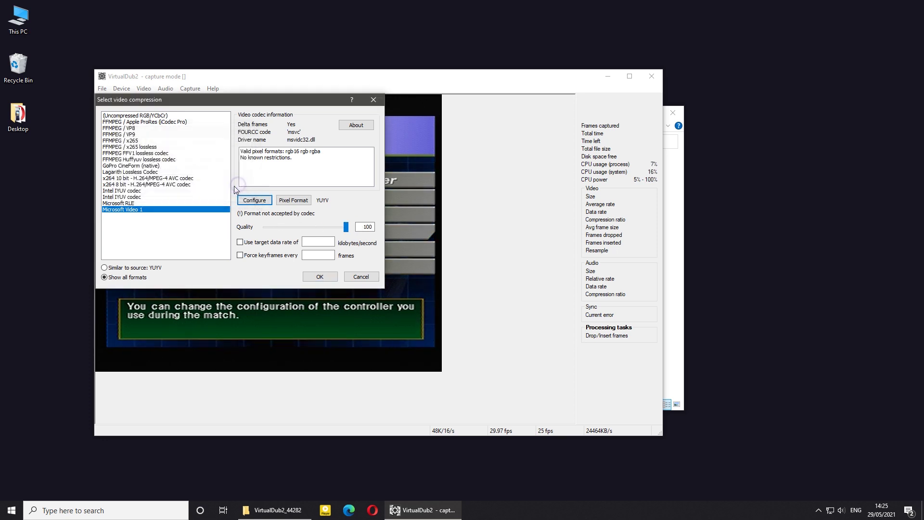
pyautogui.click(134, 178)
pyautogui.click(258, 199)
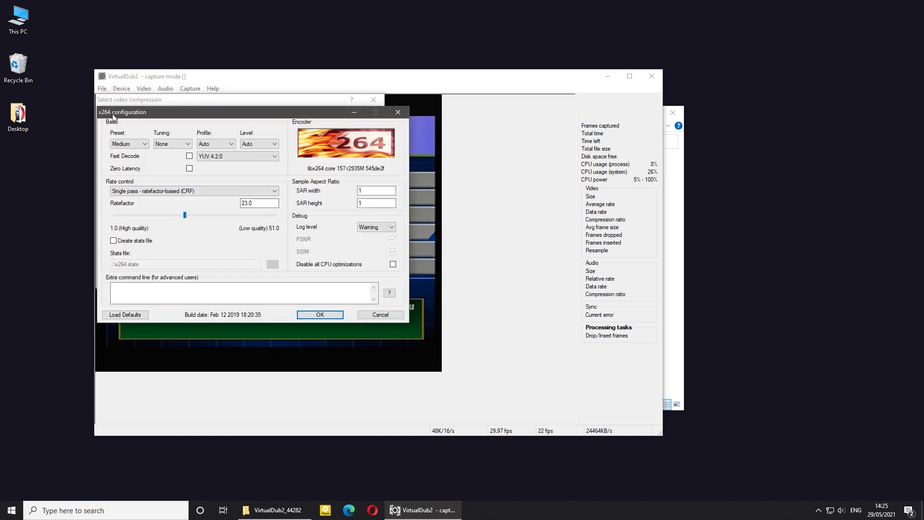
pyautogui.click(397, 112)
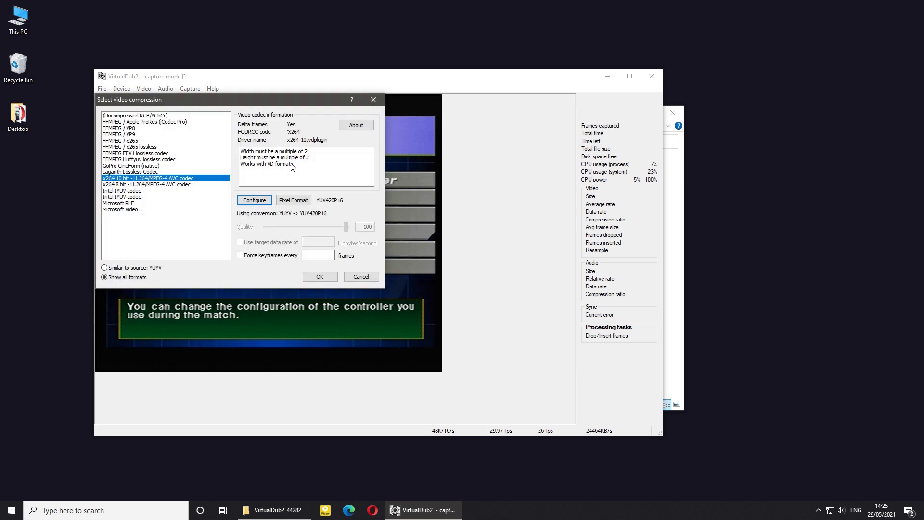
pyautogui.click(144, 121)
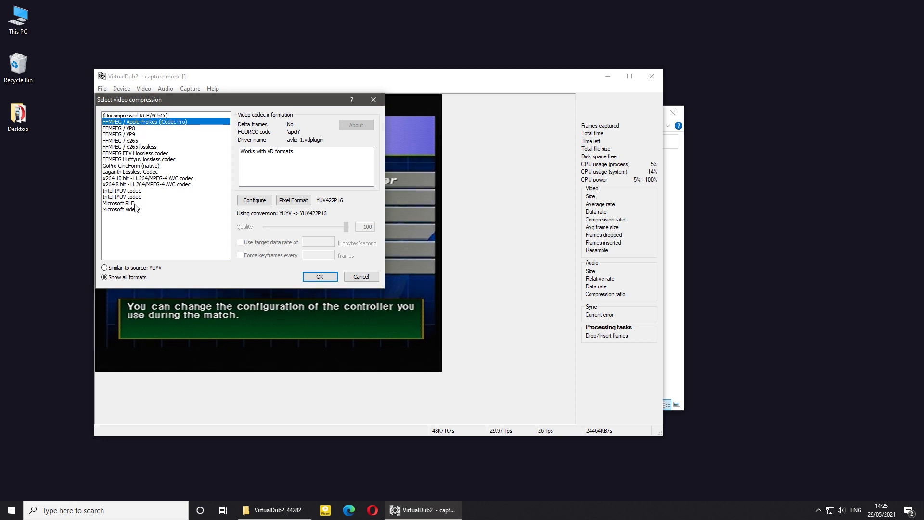
pyautogui.click(125, 116)
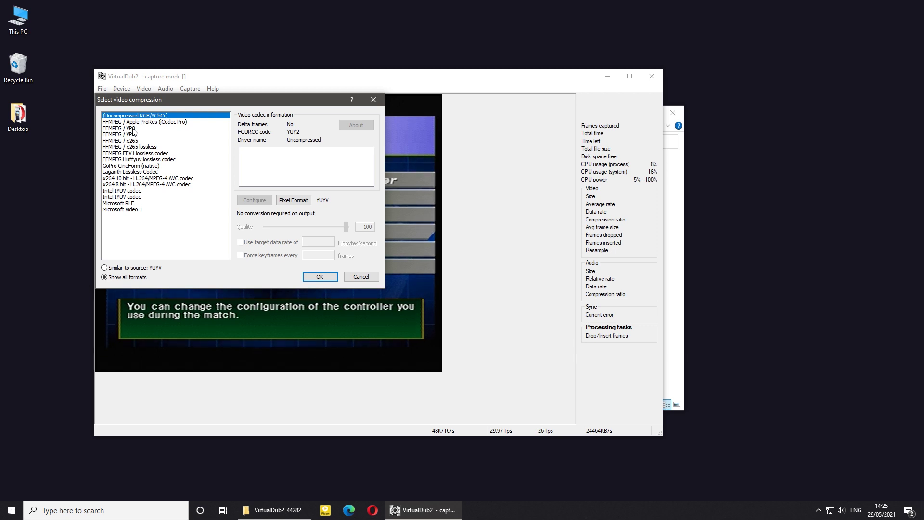
# - Try Microsoft Video 1 at a lower quality, then confirm Uncompressed RGB/YCbCr instead
pyautogui.click(137, 210)
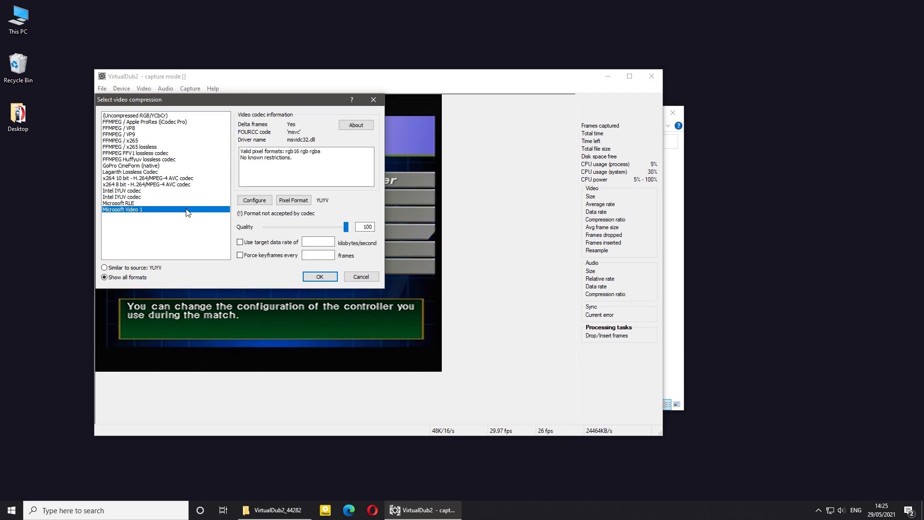
pyautogui.moveTo(346, 226)
pyautogui.mouseDown()
pyautogui.moveTo(273, 227)
pyautogui.moveTo(350, 232)
pyautogui.mouseUp()
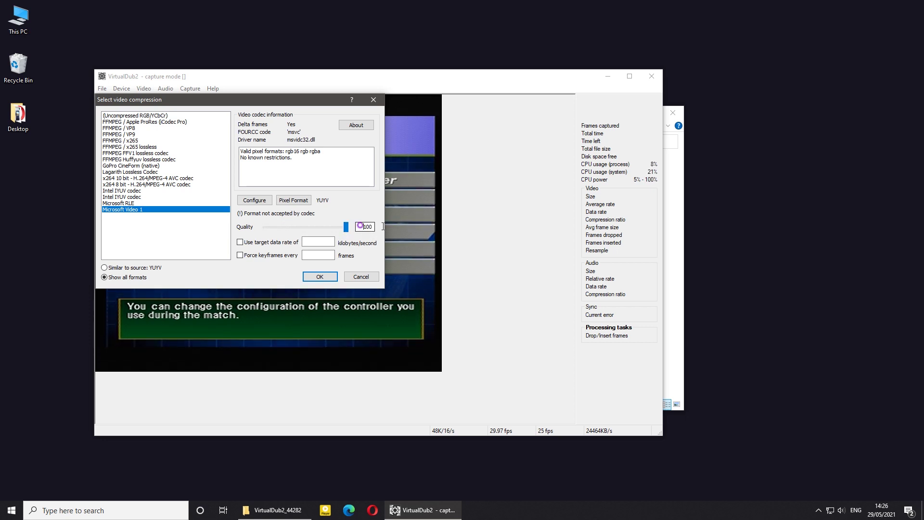
pyautogui.click(132, 117)
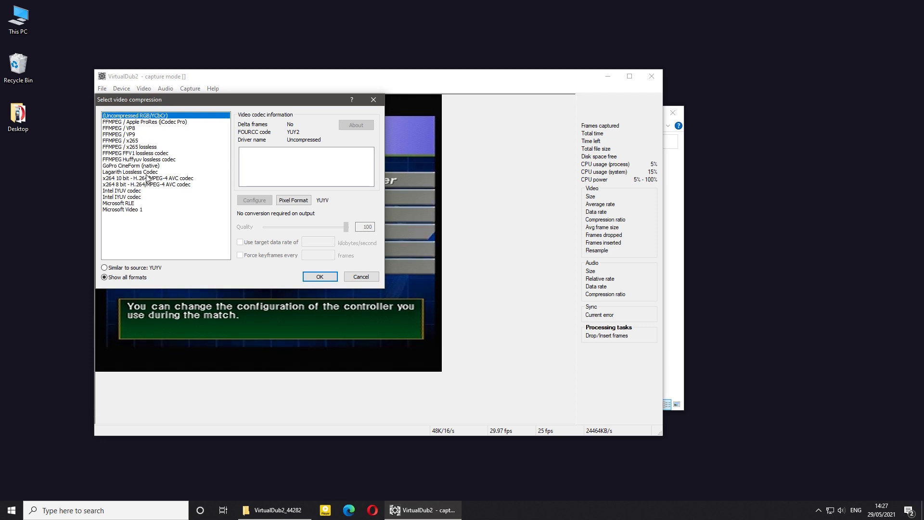
pyautogui.click(320, 277)
pyautogui.click(171, 89)
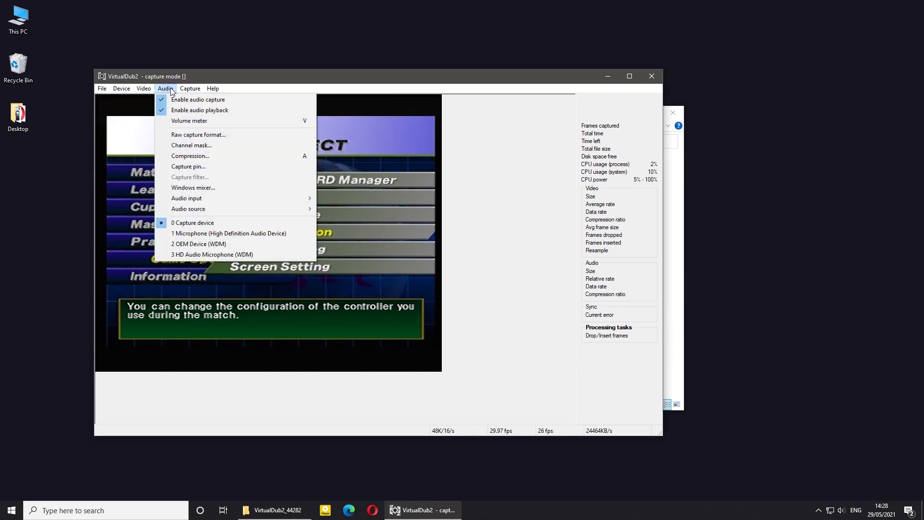
# - Look at MPEG Layer-3, then keep audio at No compression (PCM) and confirm
pyautogui.click(200, 156)
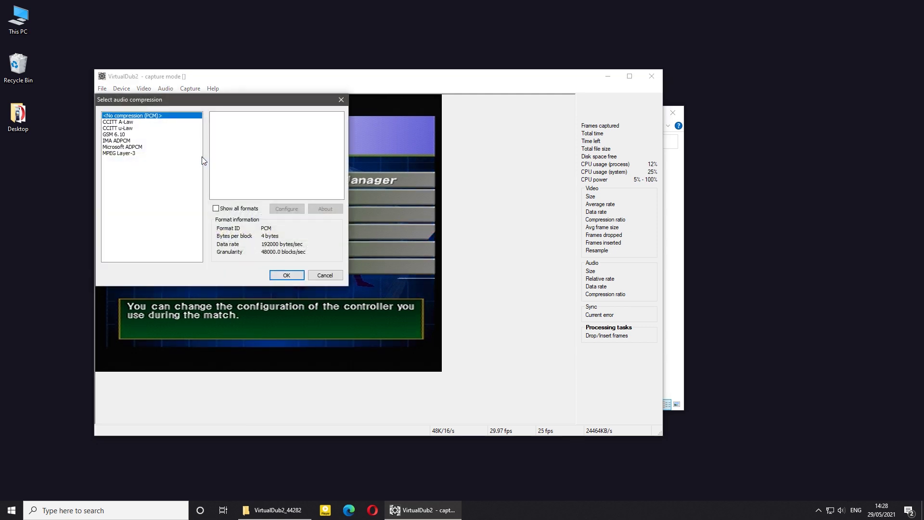
pyautogui.click(123, 153)
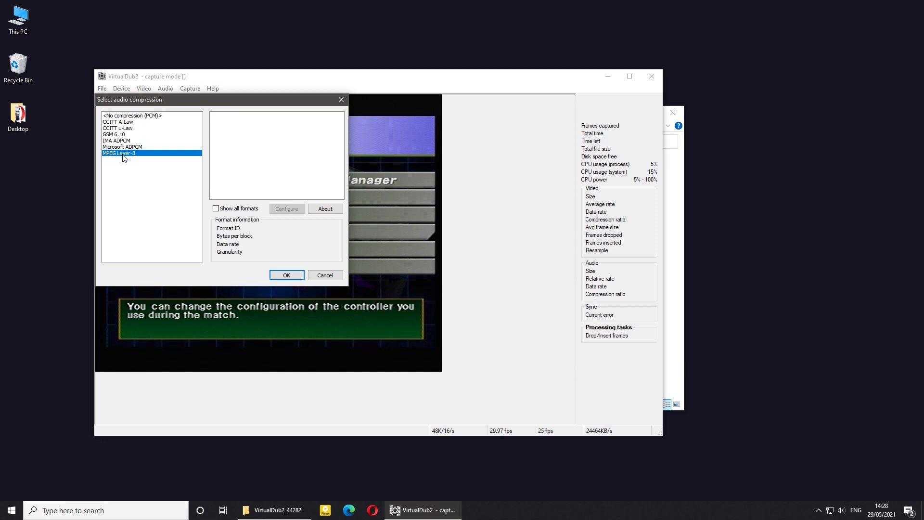
pyautogui.click(133, 116)
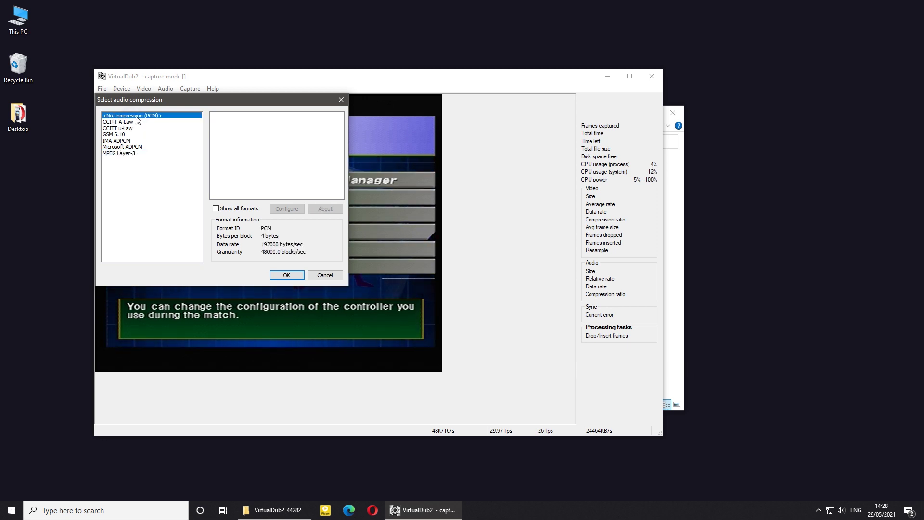
pyautogui.click(286, 274)
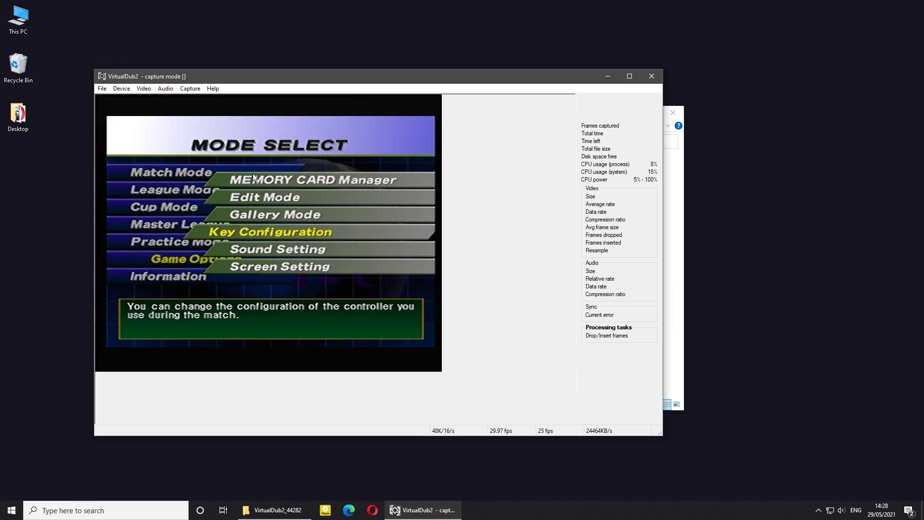
# - Start setting the capture file and browse to the Videos library
pyautogui.click(188, 89)
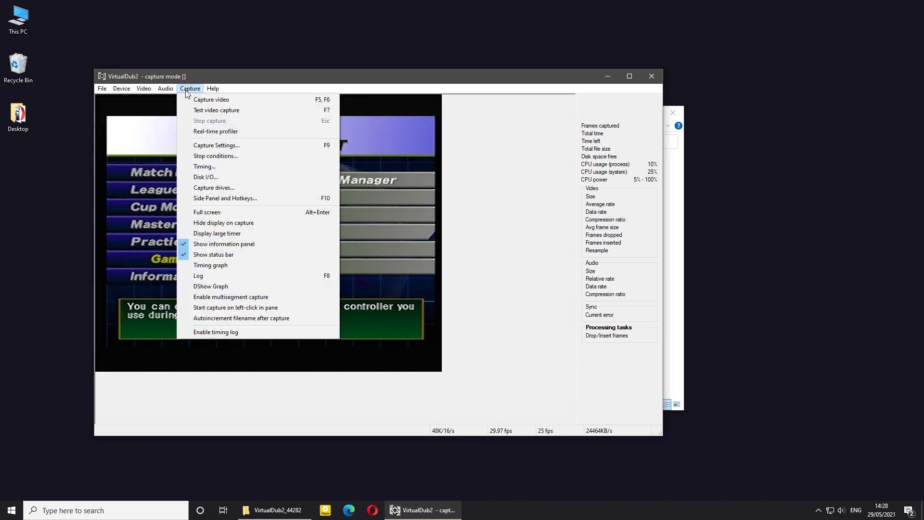
pyautogui.click(102, 89)
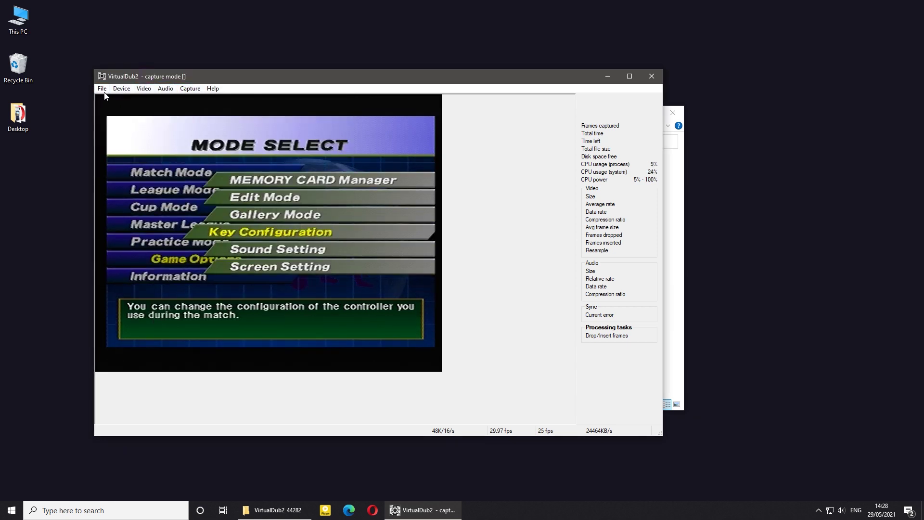
pyautogui.click(102, 89)
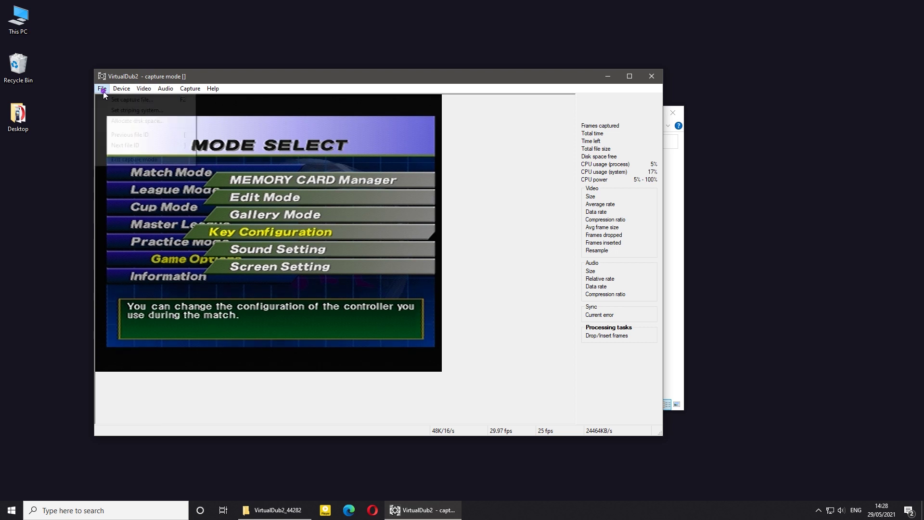
pyautogui.click(126, 101)
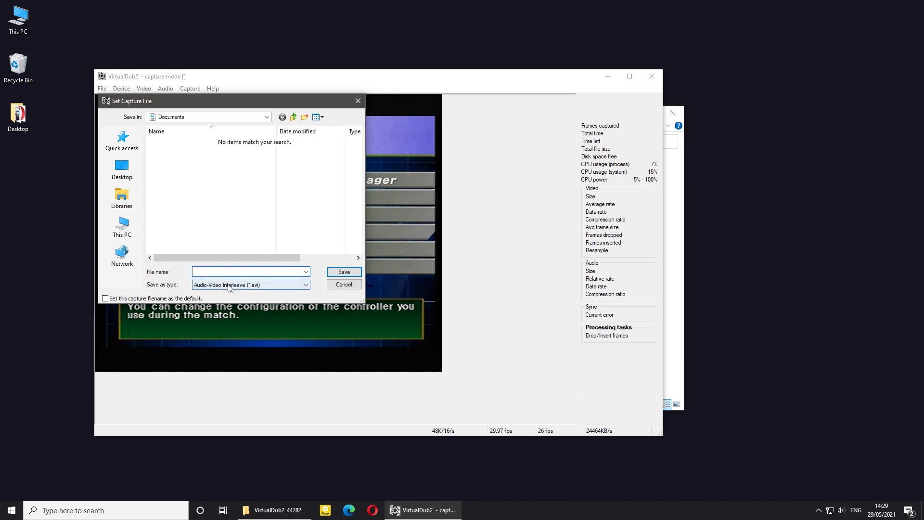
pyautogui.click(121, 198)
pyautogui.click(272, 200)
pyautogui.doubleClick(272, 206)
# - Save the capture file as test1.avi, then bring up Capture Settings showing 29.97 fps
pyautogui.click(217, 271)
pyautogui.write('test1')
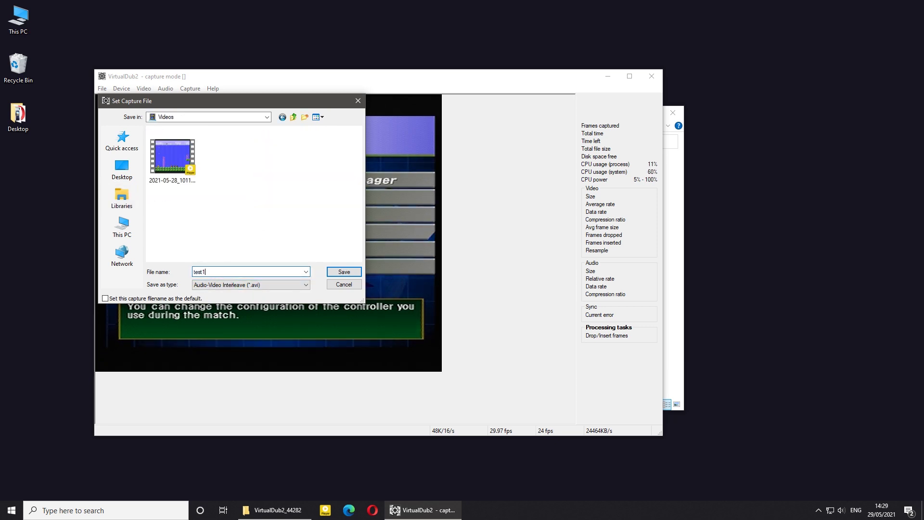
pyautogui.click(342, 271)
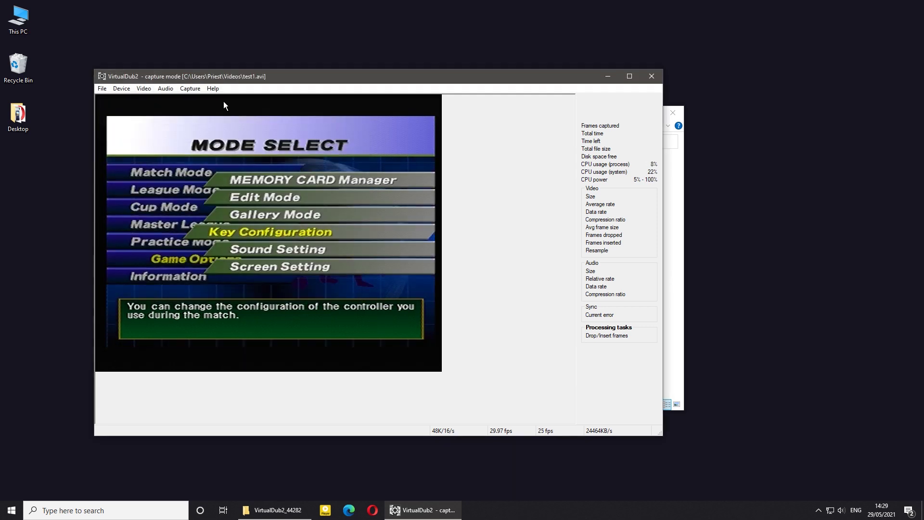
pyautogui.click(190, 89)
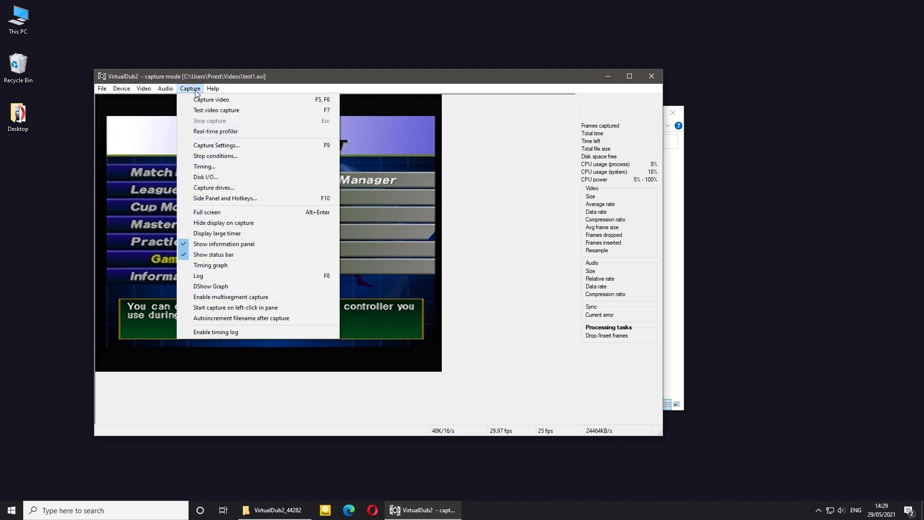
pyautogui.click(208, 144)
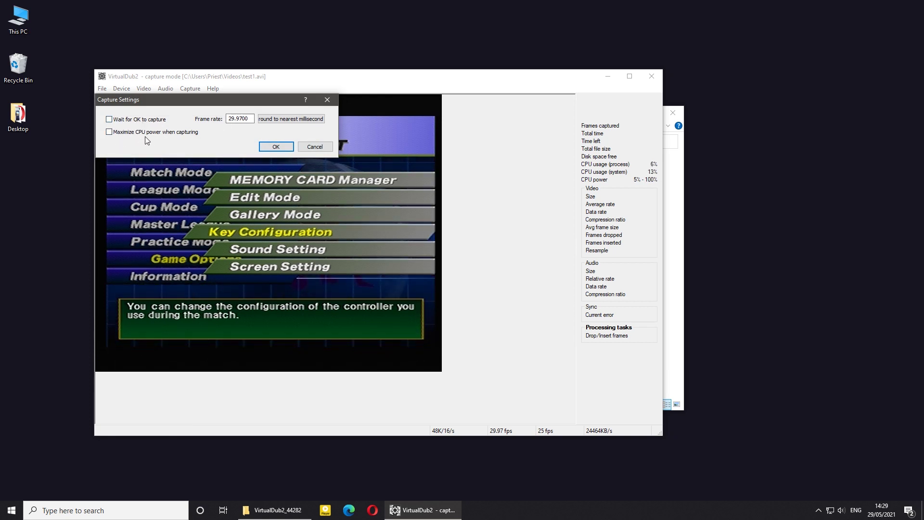
# - Accept the capture settings, record about 28 seconds into test1.avi, then stop capturing
pyautogui.click(281, 147)
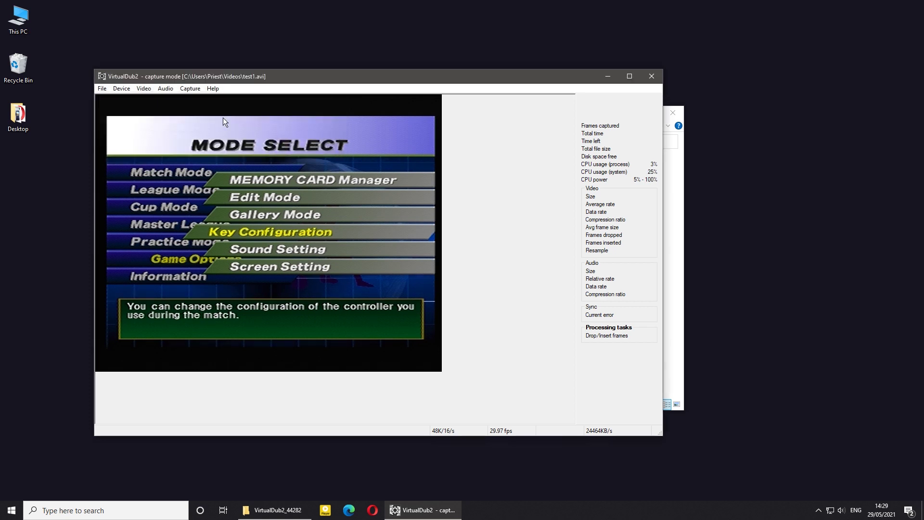
pyautogui.click(189, 90)
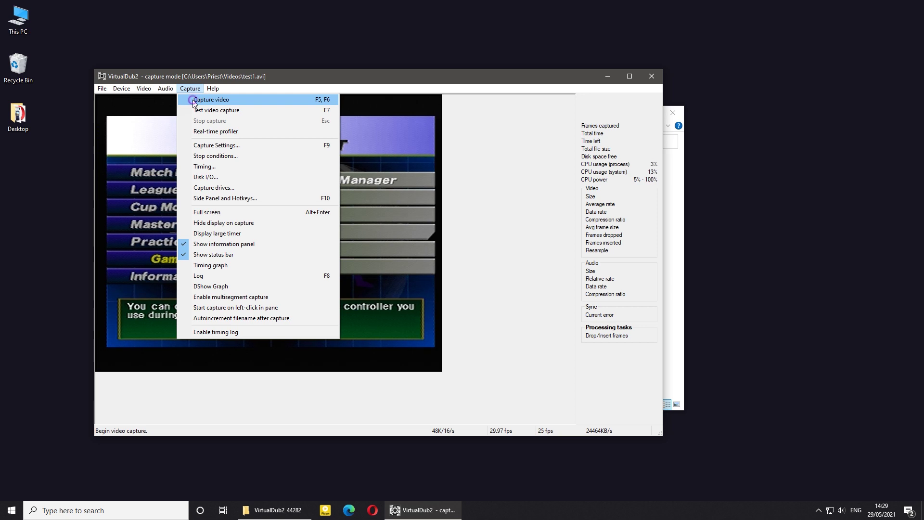
pyautogui.click(193, 101)
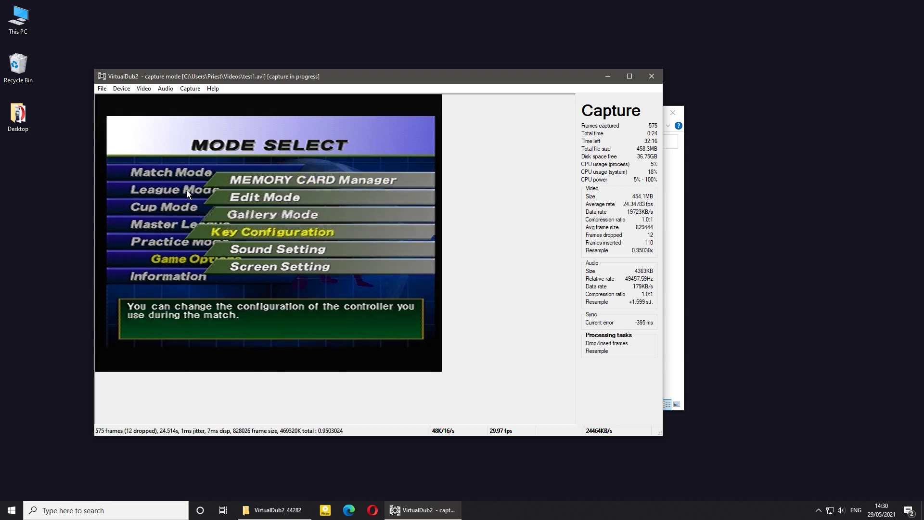
pyautogui.click(190, 89)
pyautogui.click(208, 121)
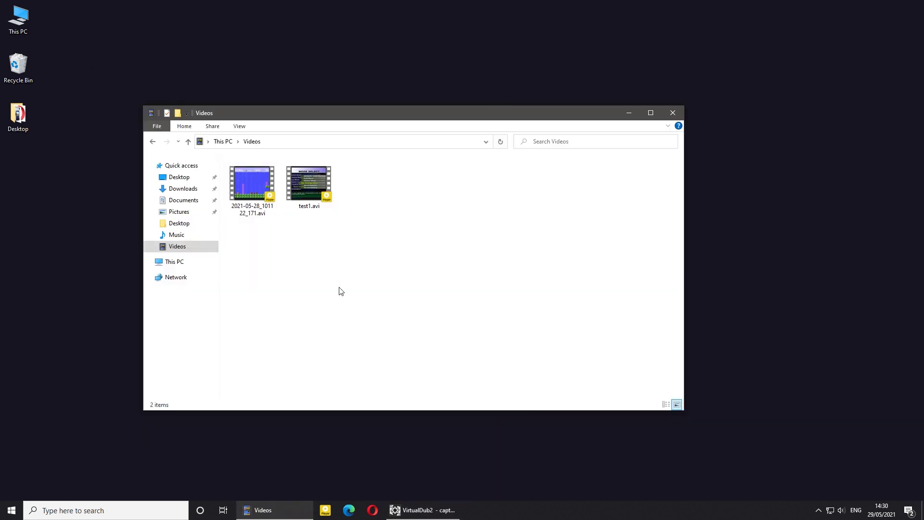
# - Play the 522 MB, 31-second test1.avi from the Videos folder in PotPlayer
pyautogui.click(312, 187)
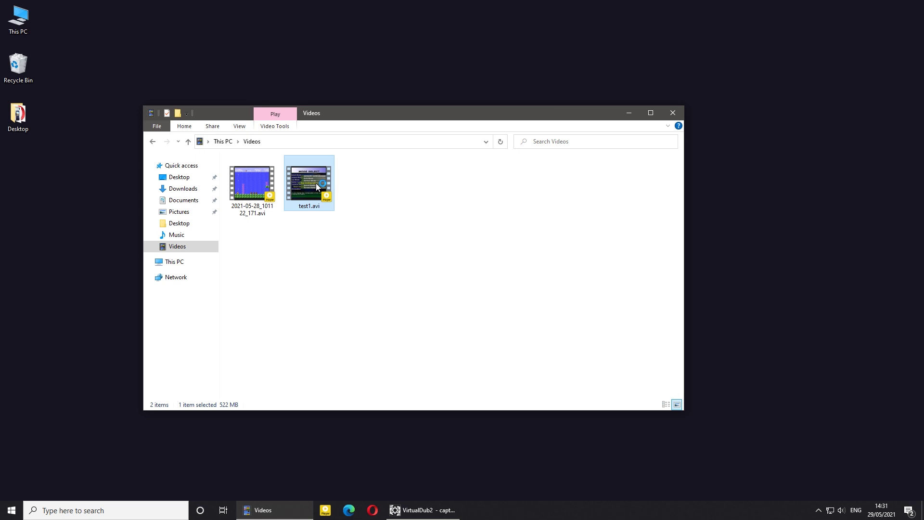
pyautogui.doubleClick(316, 183)
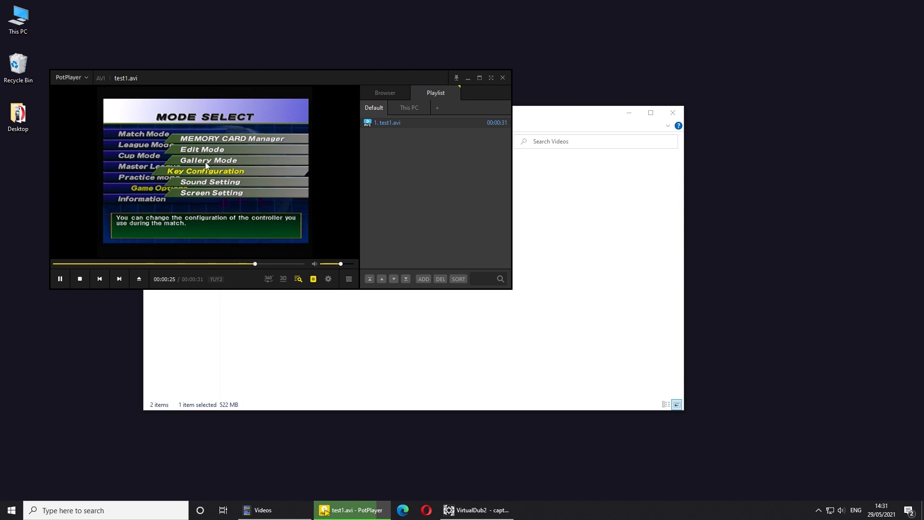
# - Exit PotPlayer to get back to VirtualDub2's live capture preview
pyautogui.click(502, 78)
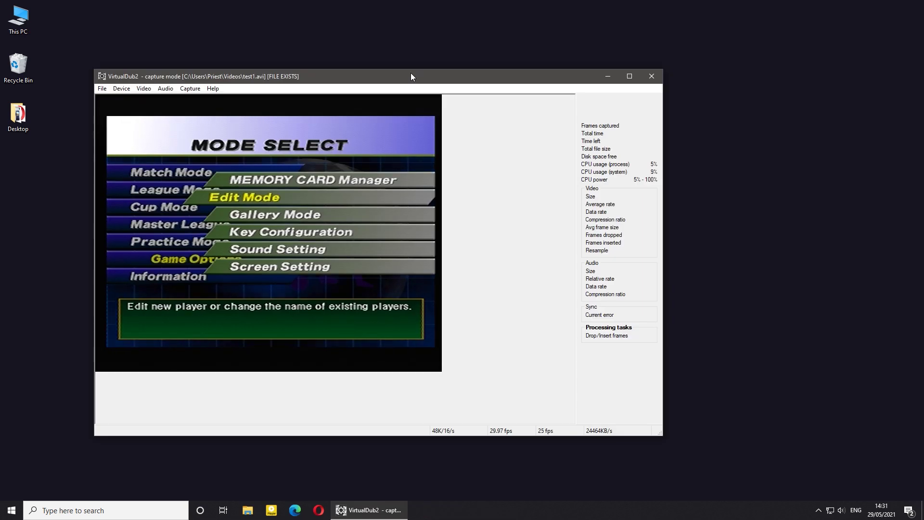